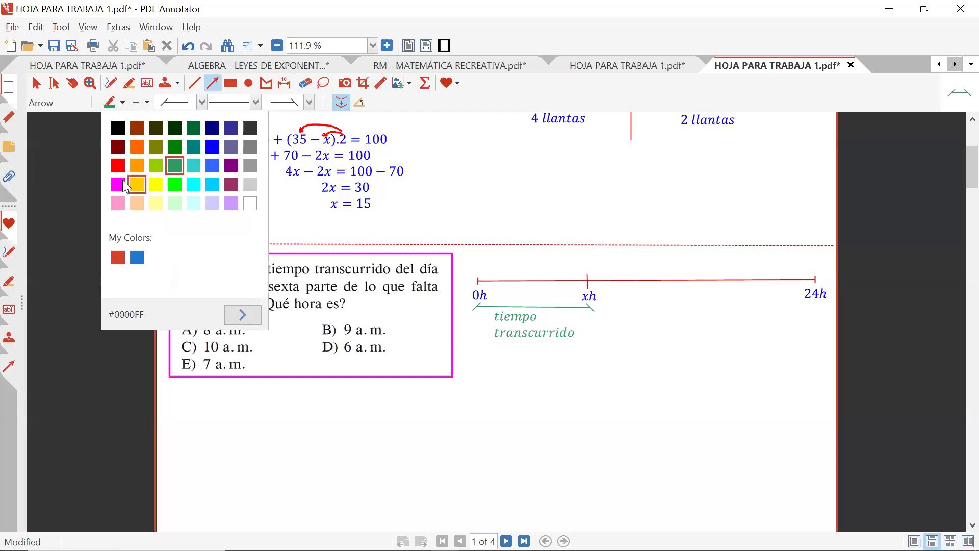
# Draw a magenta arrow line from xh to 24h and enter "Falta transcurrir" on two lines as a new formula.
pyautogui.moveTo(590, 306); pyautogui.dragTo(820, 307)
pyautogui.click(425, 83)
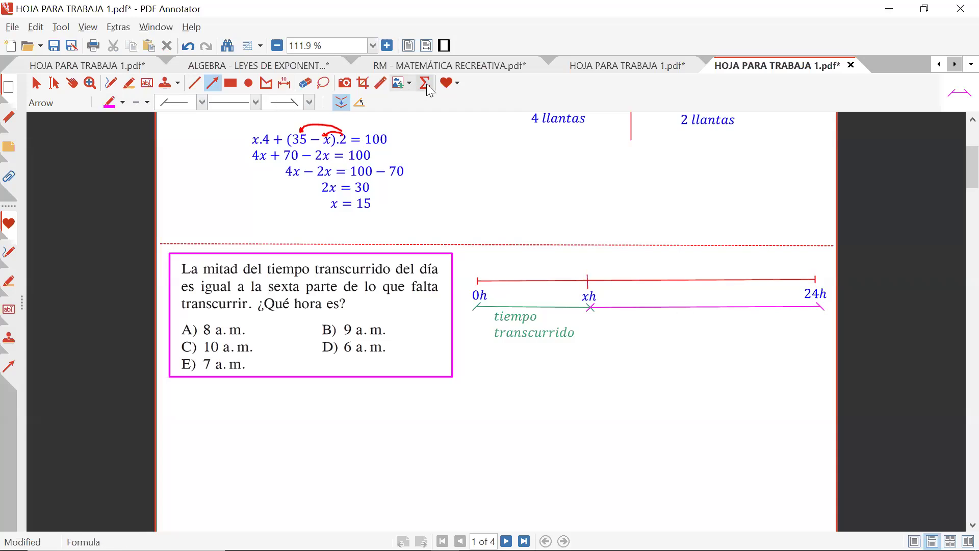
pyautogui.click(651, 429)
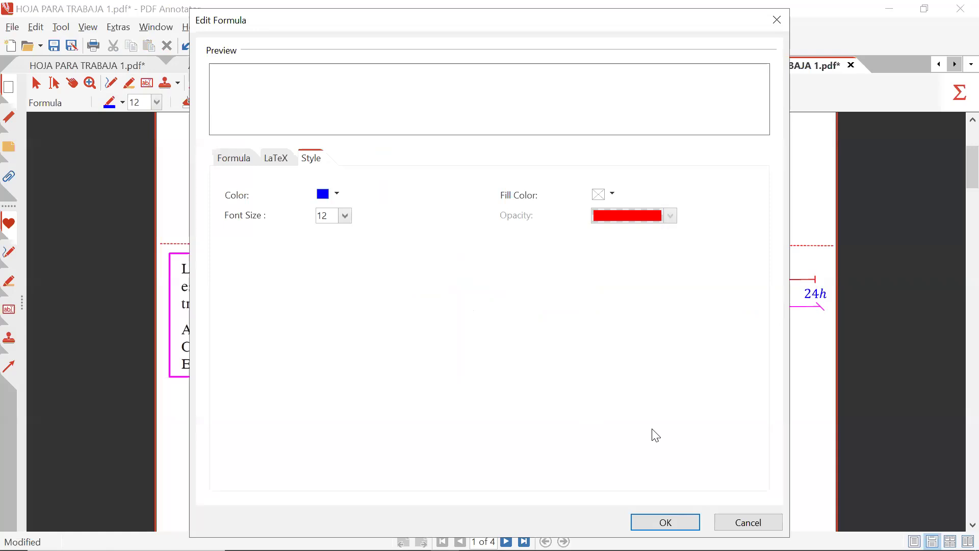
pyautogui.click(234, 161)
pyautogui.write('Falta')
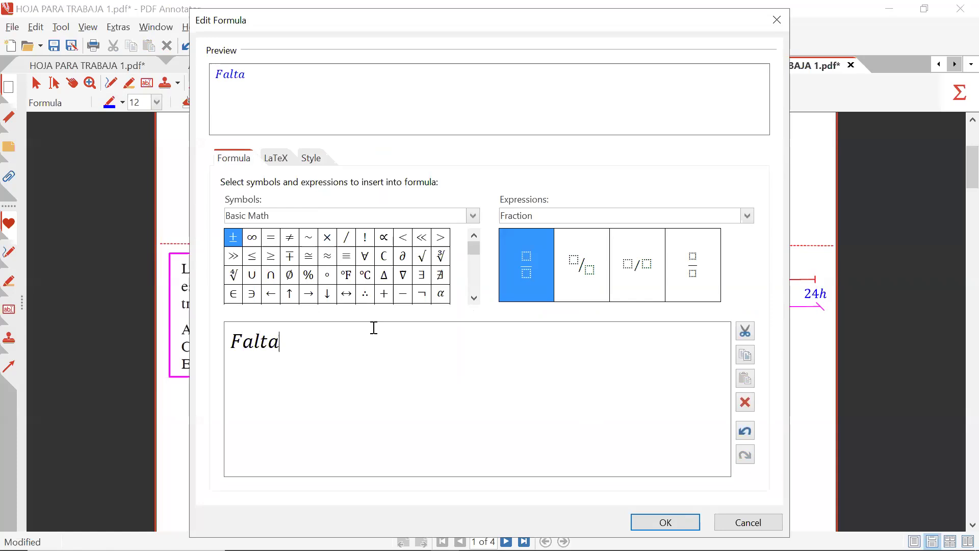
pyautogui.press('Return')
pyautogui.write('transcurrir')
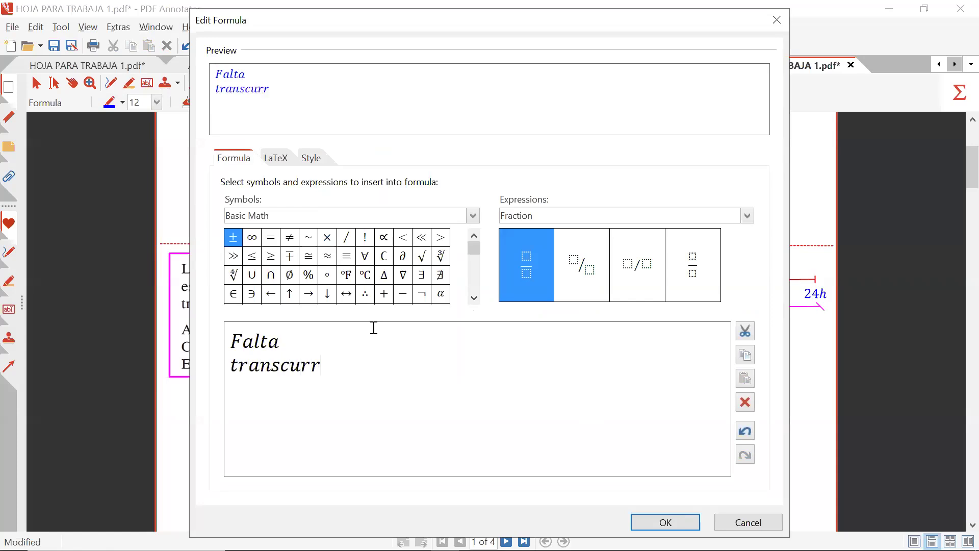
# Color the "Falta transcurrir" formula magenta and place it beneath the magenta line.
pyautogui.click(313, 159)
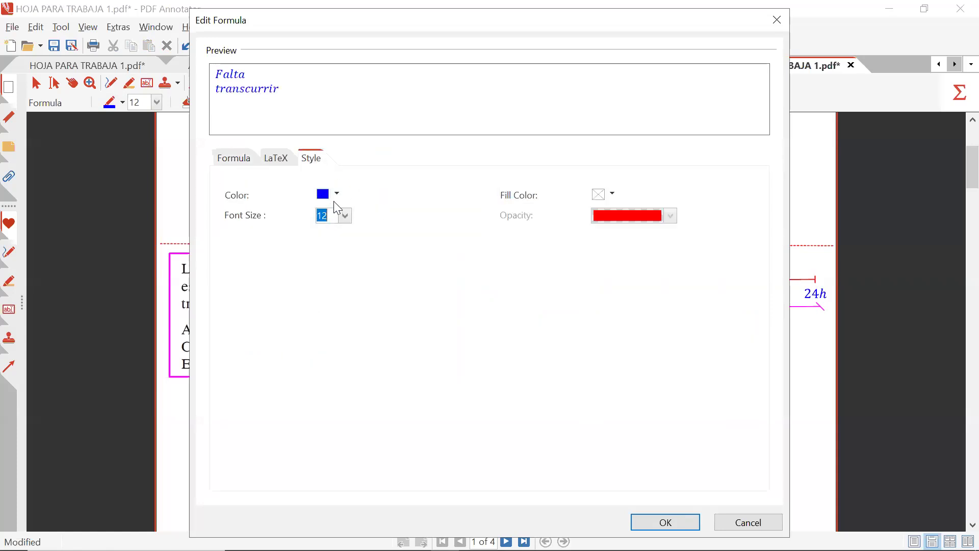
pyautogui.click(337, 195)
pyautogui.click(332, 276)
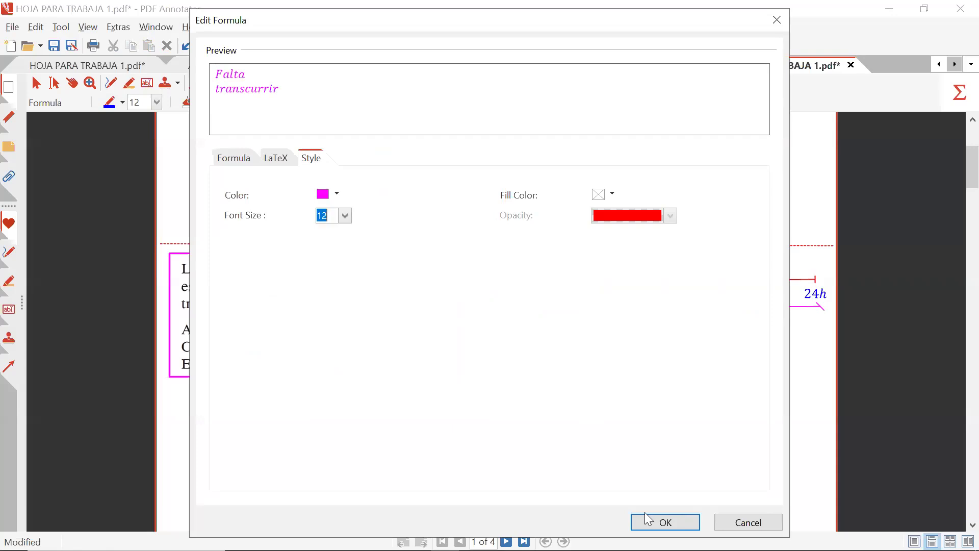
pyautogui.press('Return')
pyautogui.moveTo(683, 444); pyautogui.dragTo(712, 326)
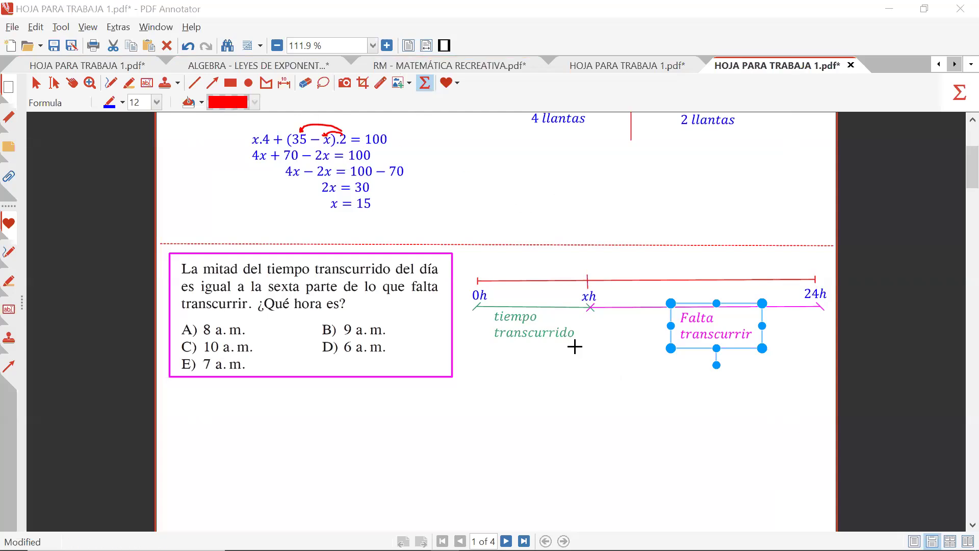
# Add "x horas" as a further line beneath the green "tiempo transcurrido" label.
pyautogui.click(516, 326)
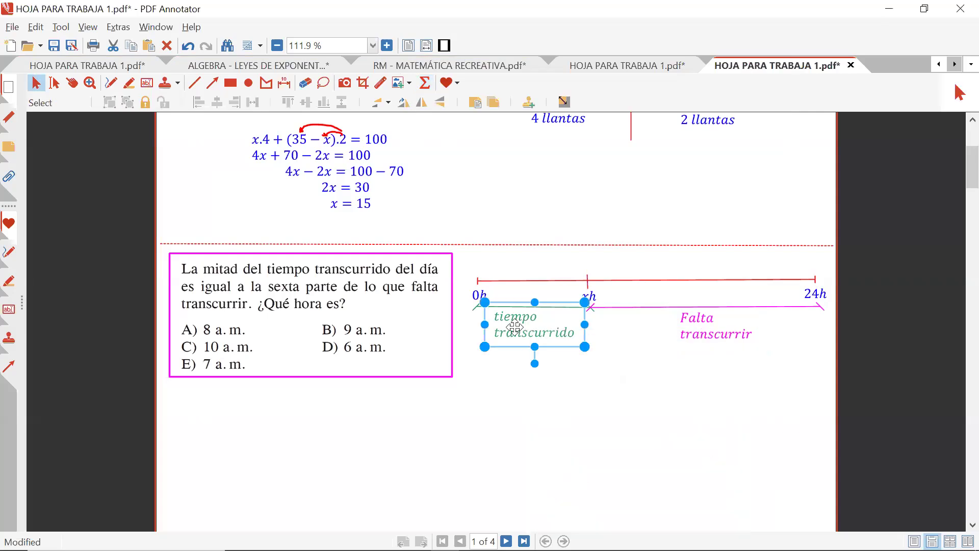
pyautogui.doubleClick(515, 326)
pyautogui.click(235, 159)
pyautogui.press('Return')
pyautogui.press('Return')
pyautogui.write('xhoras')
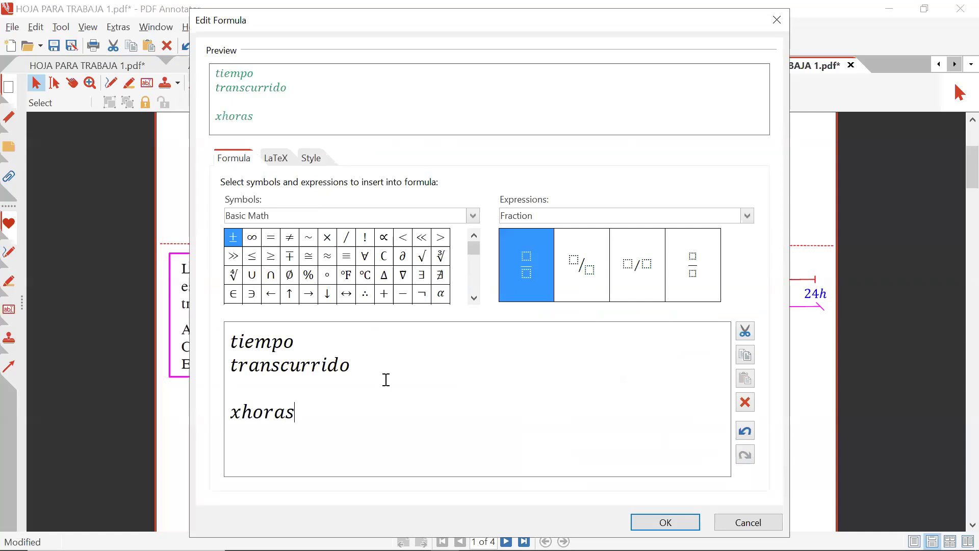
pyautogui.click(242, 412)
pyautogui.click(231, 412)
pyautogui.write('(x')
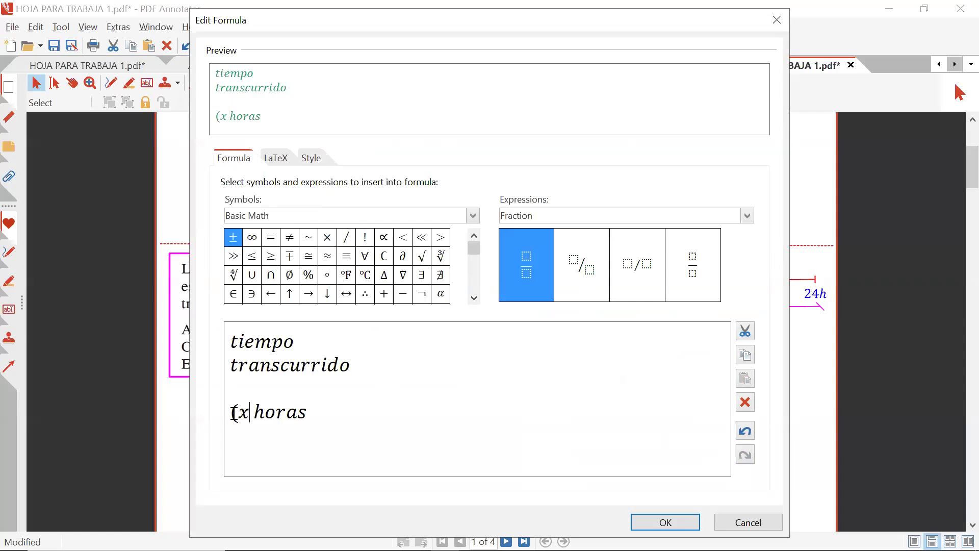
pyautogui.press('BackSpace')
pyautogui.press('BackSpace')
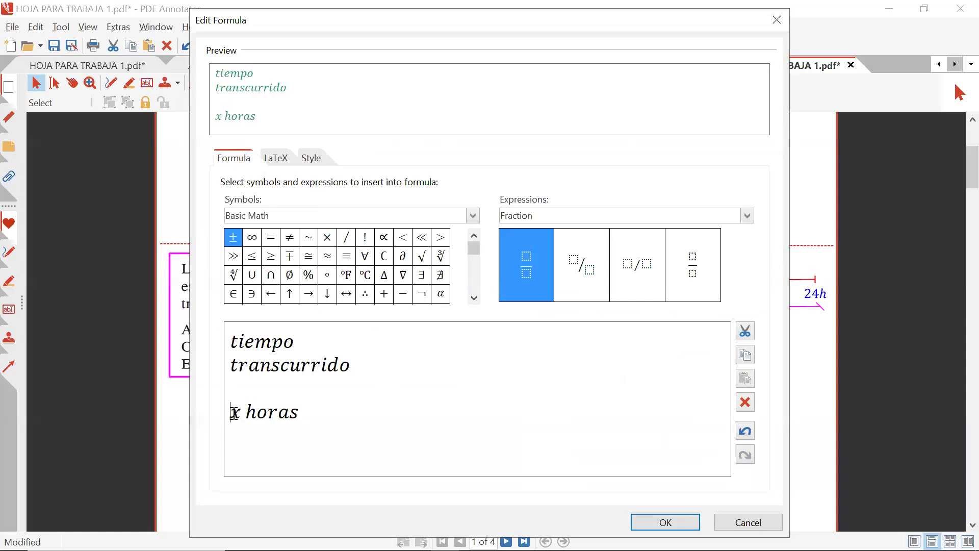
pyautogui.click(673, 521)
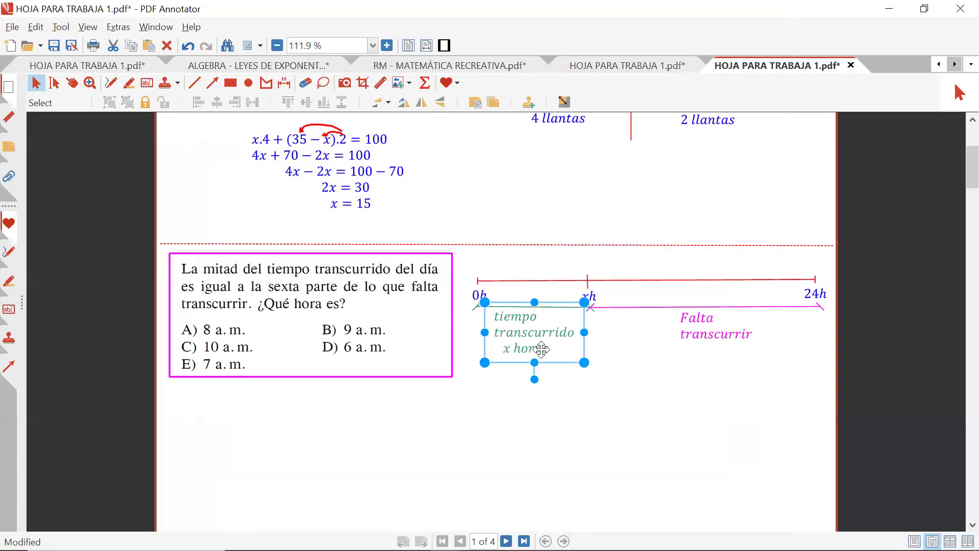
# Add the line "(24 − x) horas" beneath the magenta "Falta transcurrir" label.
pyautogui.click(724, 330)
pyautogui.doubleClick(723, 331)
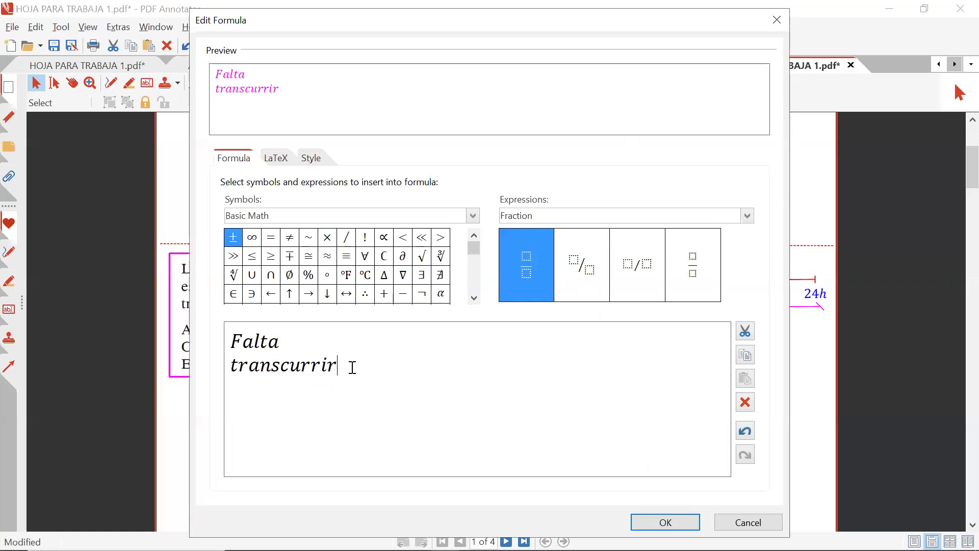
pyautogui.press('Return')
pyautogui.write('24-x')
pyautogui.write(')')
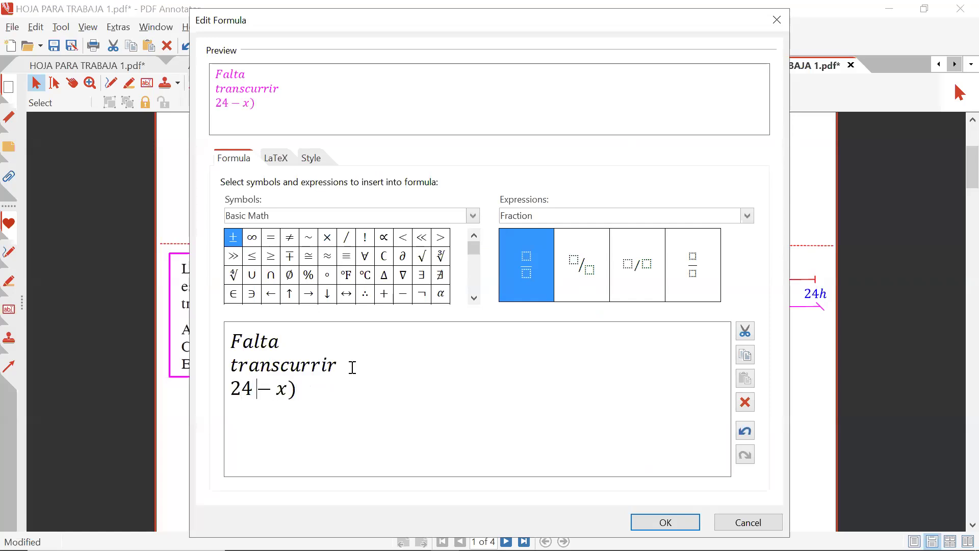
pyautogui.write('8')
pyautogui.press('Right')
pyautogui.press('Right')
pyautogui.press('Right')
pyautogui.press('BackSpace')
pyautogui.write('(24')
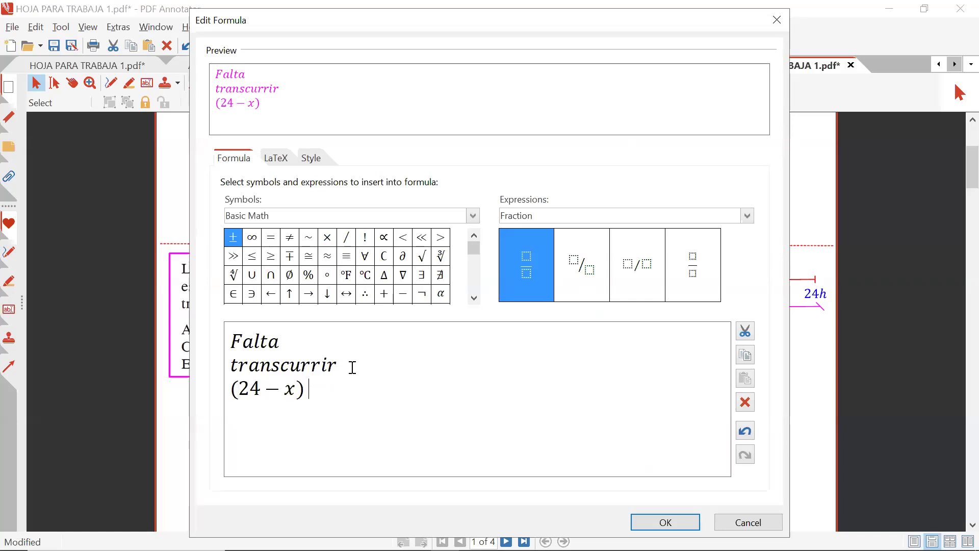
pyautogui.write(' − x) horas')
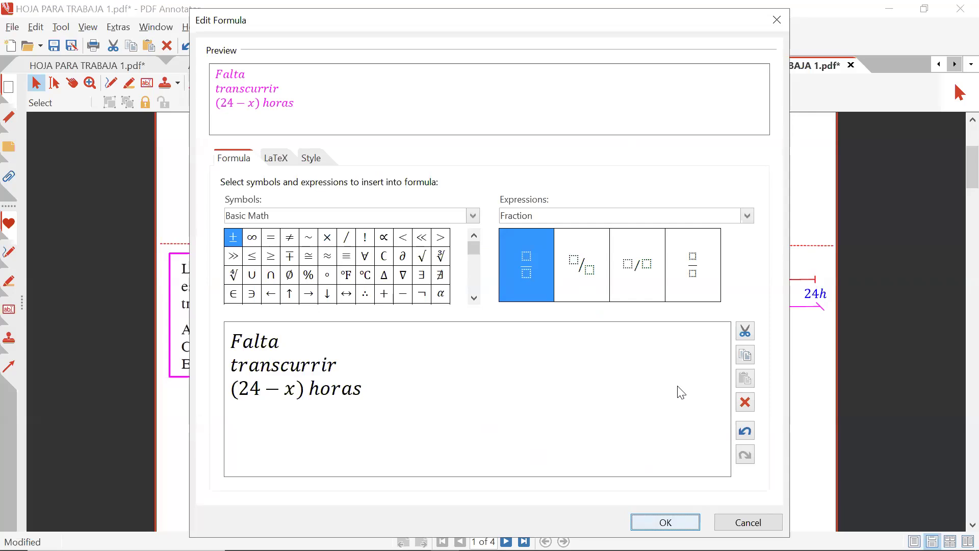
pyautogui.press('Return')
pyautogui.click(704, 464)
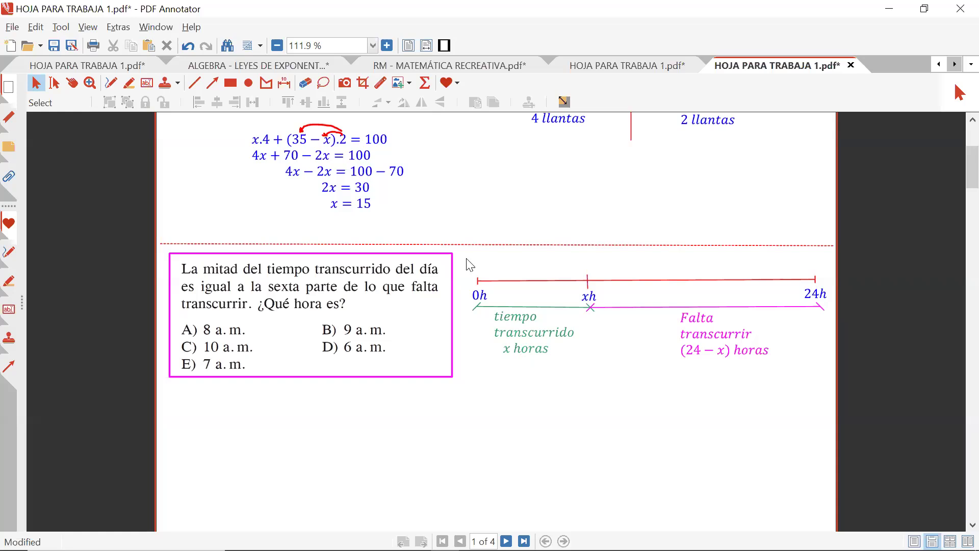
# Insert a new formula with the fraction x/2 in the blank area below the time line.
pyautogui.click(425, 82)
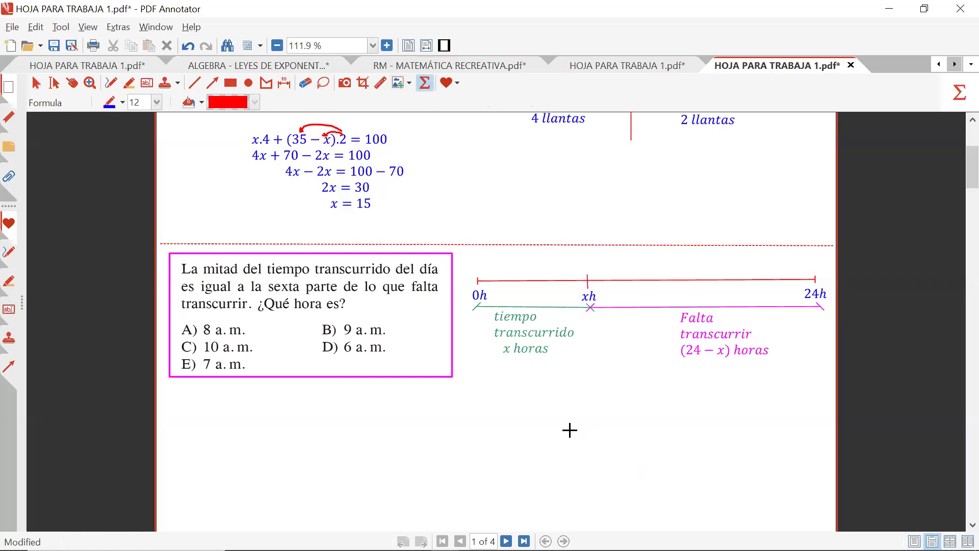
pyautogui.click(458, 273)
pyautogui.click(537, 272)
pyautogui.write('x ')
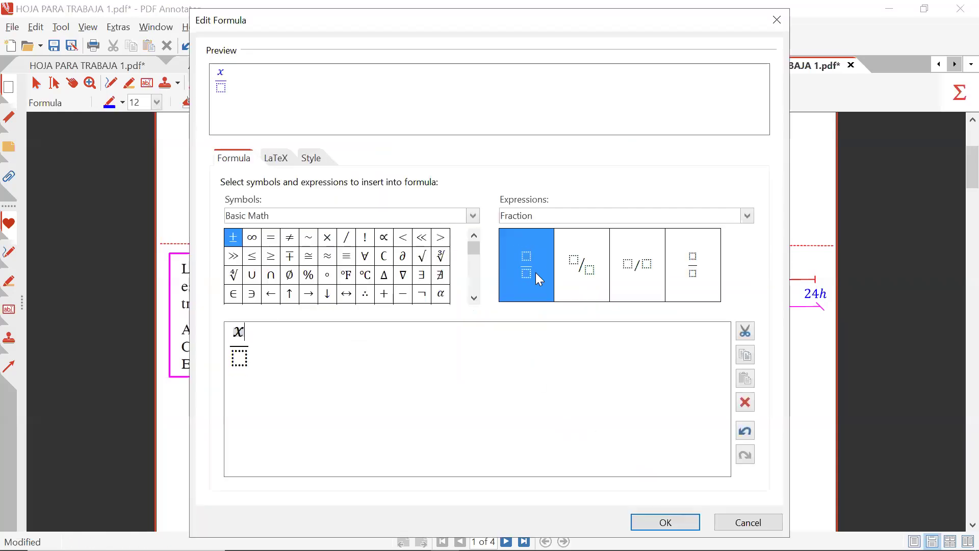
pyautogui.write('2')
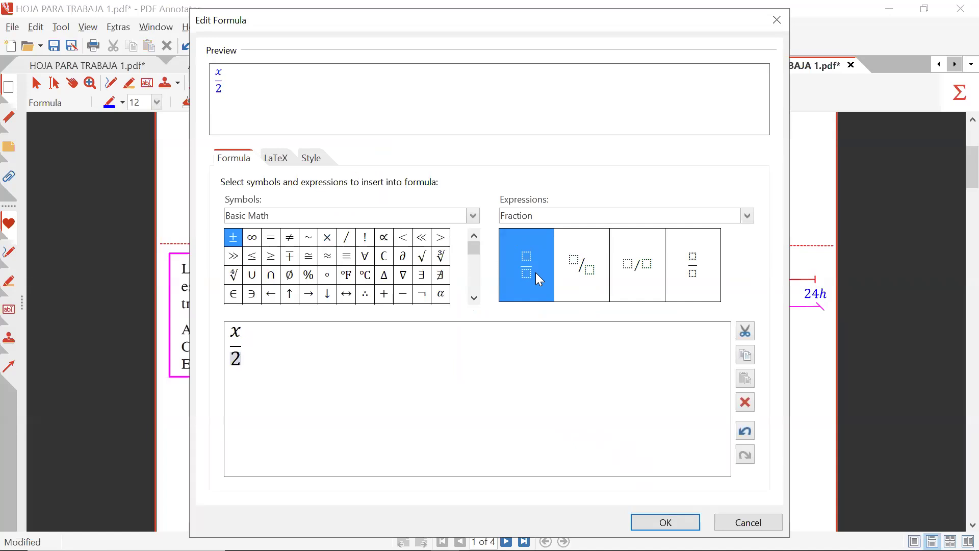
pyautogui.click(663, 522)
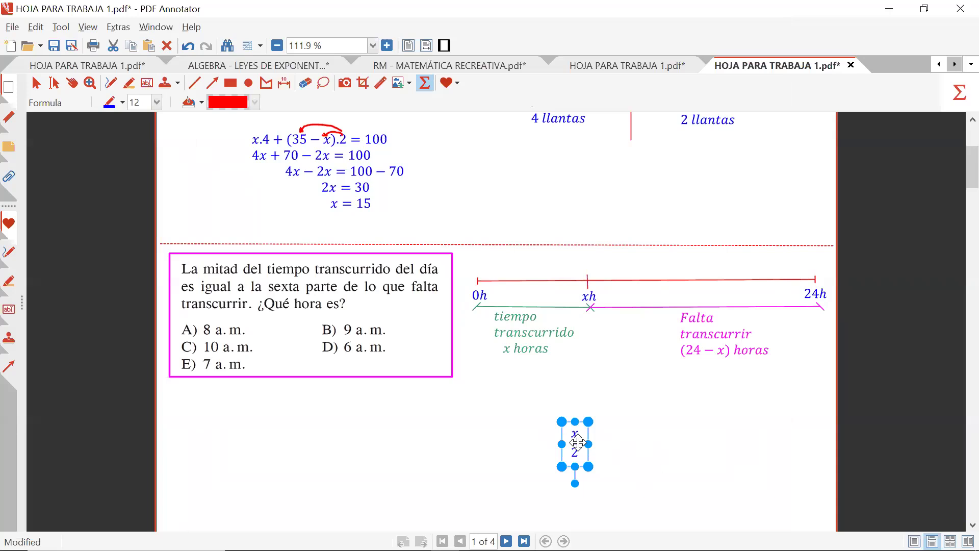
# Extend the formula to x/2 = (24 − x)/6 and move it just below the "x horas" label.
pyautogui.doubleClick(576, 441)
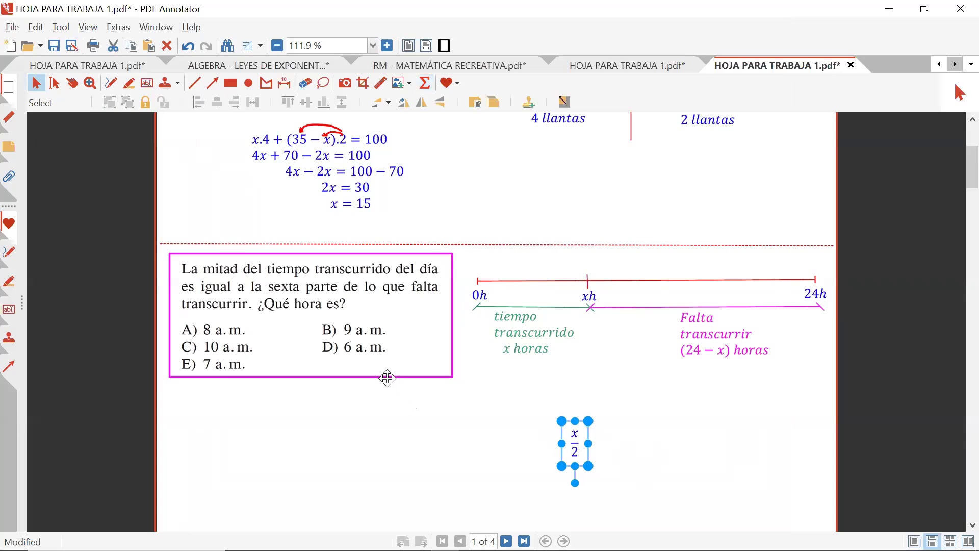
pyautogui.write('=')
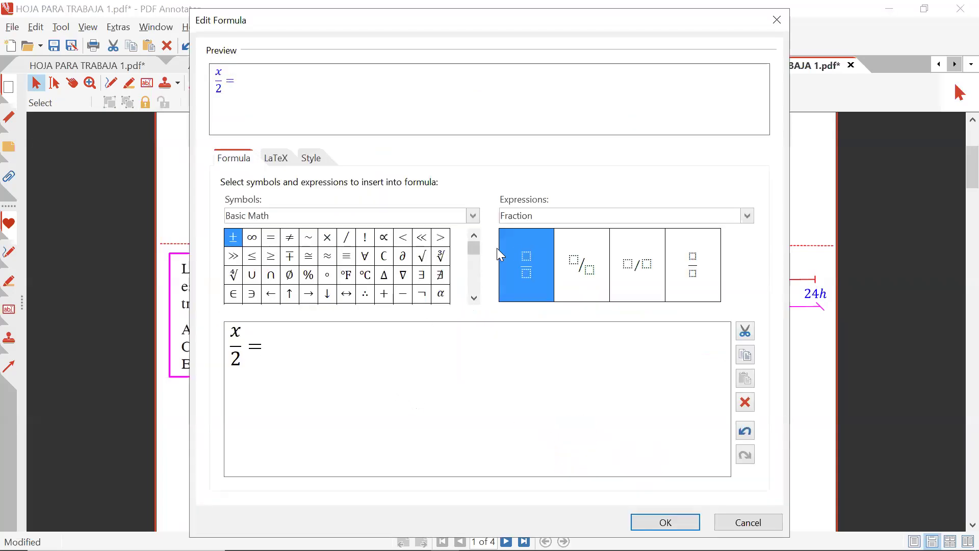
pyautogui.click(519, 292)
pyautogui.press('End')
pyautogui.write('6')
pyautogui.press('BackSpace')
pyautogui.click(278, 365)
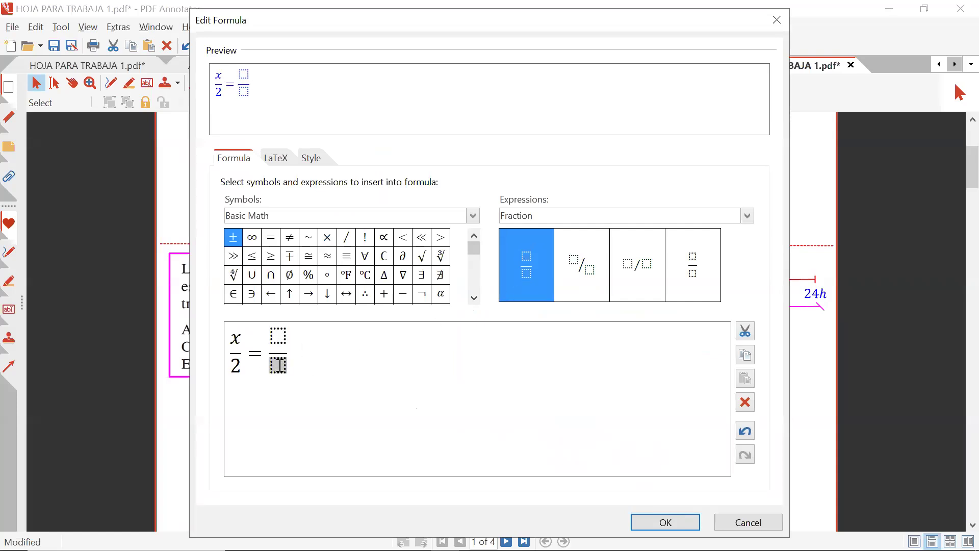
pyautogui.write('6')
pyautogui.press('Up')
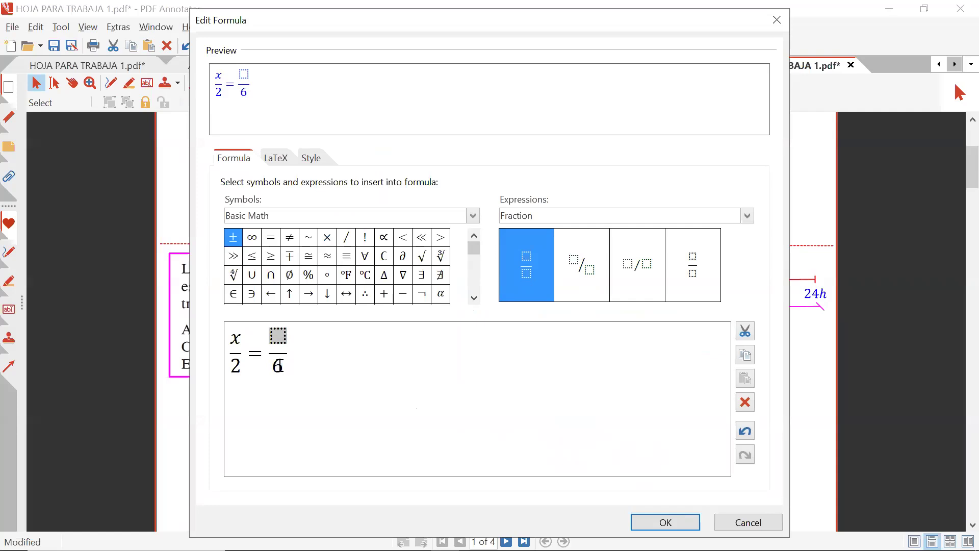
pyautogui.write('24-x')
pyautogui.click(676, 523)
pyautogui.moveTo(595, 442); pyautogui.dragTo(526, 392)
# Stamp a red outlined right-pointing arrow and place it in front of the x/2 equation.
pyautogui.click(170, 86)
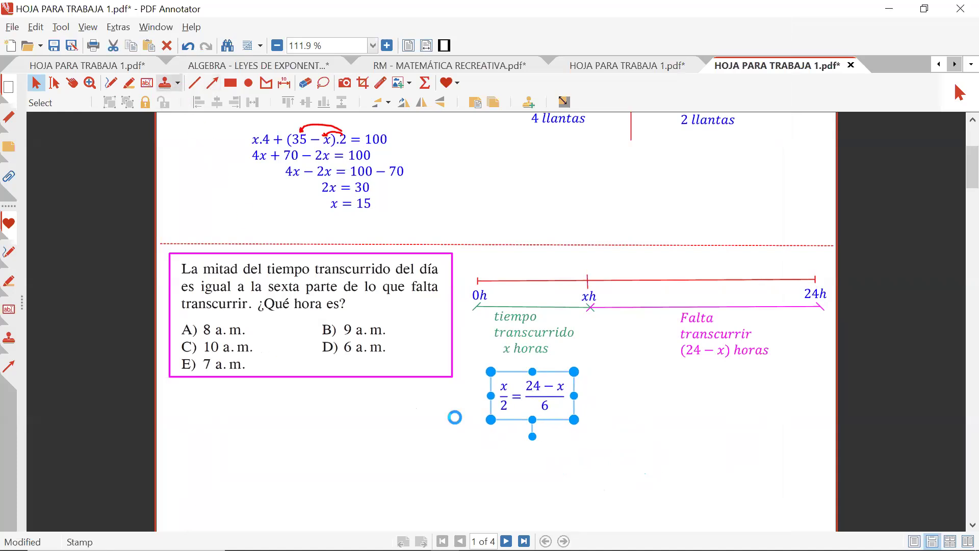
pyautogui.click(178, 83)
pyautogui.scroll(-5, 240, 265)
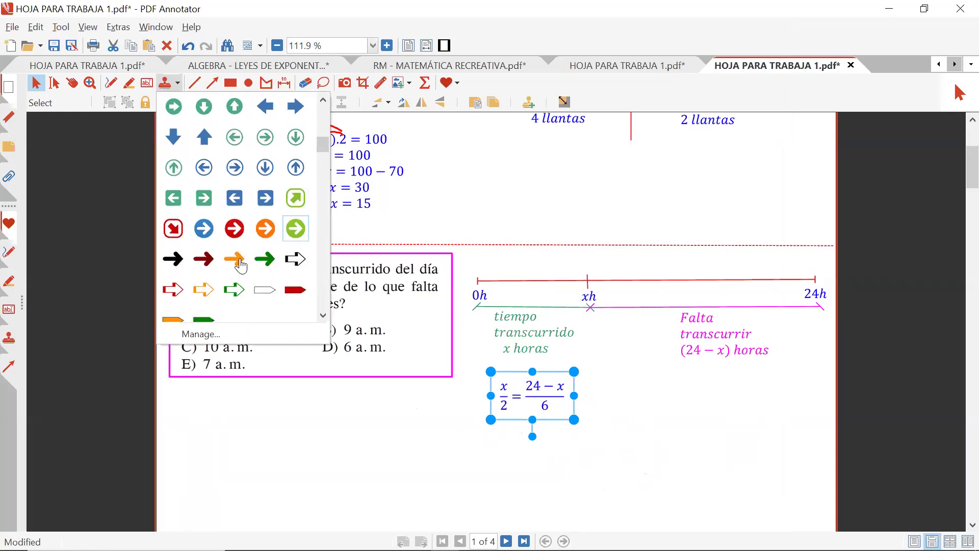
pyautogui.click(173, 290)
pyautogui.click(452, 455)
pyautogui.moveTo(483, 479); pyautogui.dragTo(486, 394)
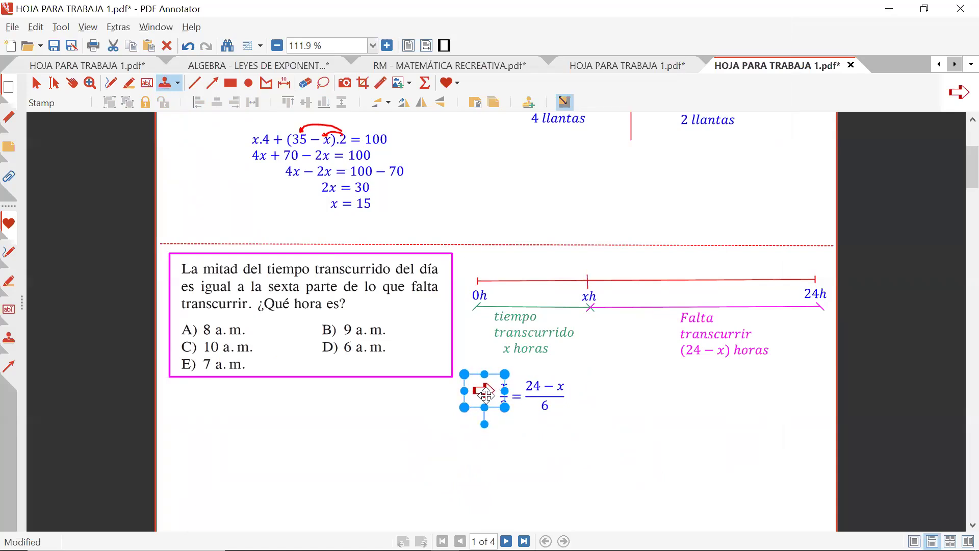
# Append a → symbol and a copy of x/2 = (24 − x)/6 to the equation.
pyautogui.rightClick(552, 400)
pyautogui.click(538, 395)
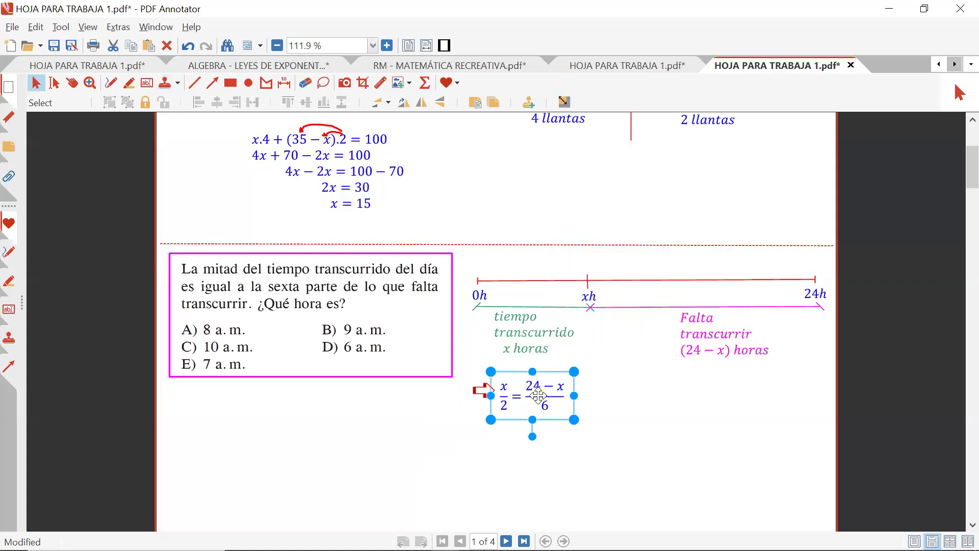
pyautogui.doubleClick(538, 396)
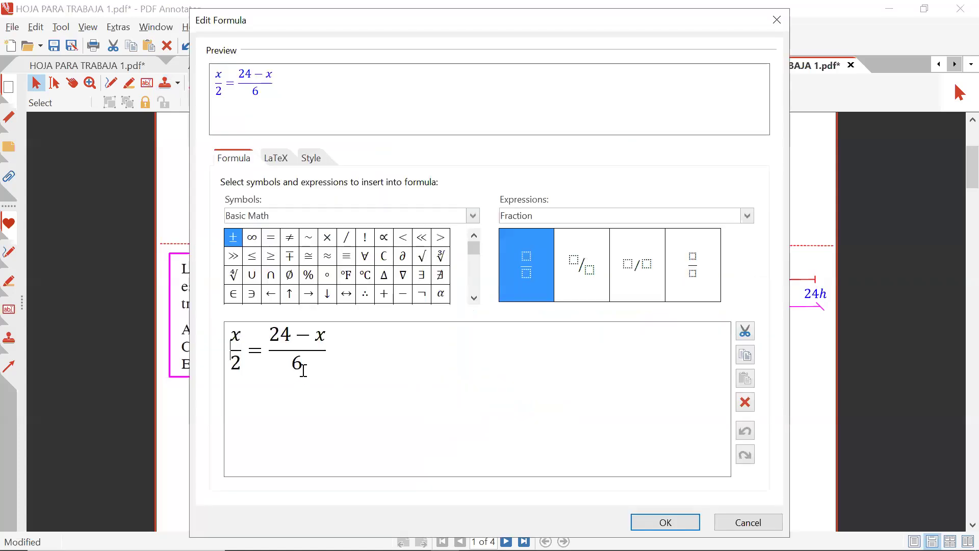
pyautogui.doubleClick(296, 363)
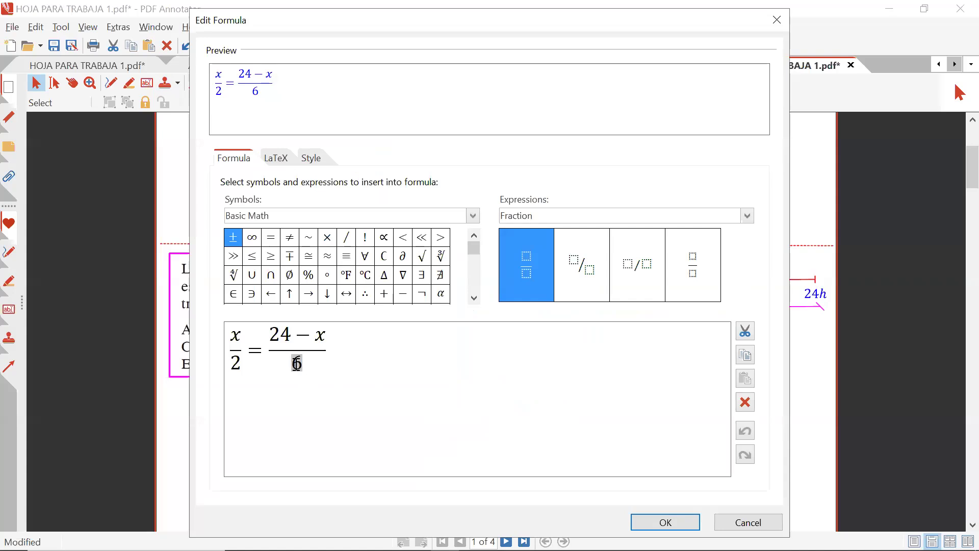
pyautogui.click(362, 344)
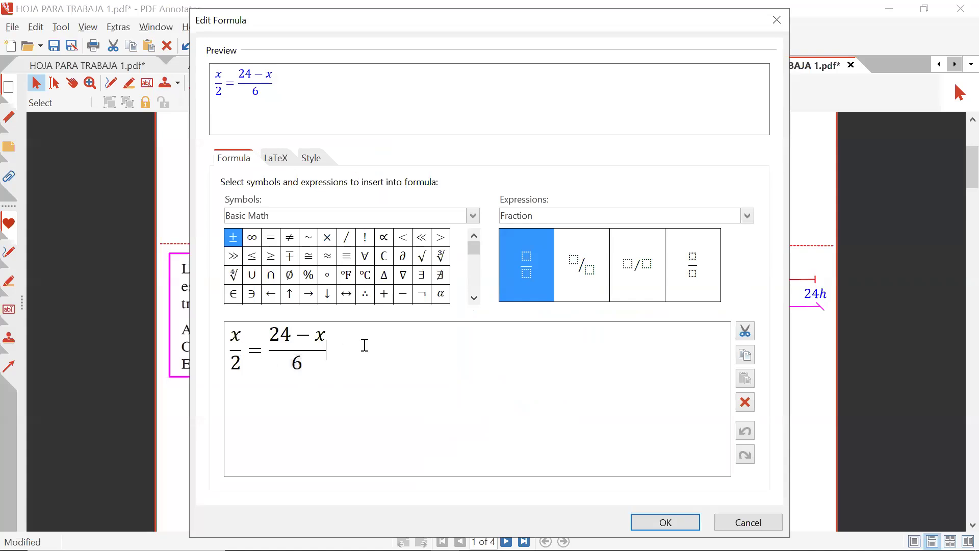
pyautogui.click(308, 294)
pyautogui.moveTo(284, 361); pyautogui.dragTo(202, 362)
pyautogui.hotkey('ctrl', 'c')
pyautogui.click(443, 344)
pyautogui.hotkey('ctrl', 'v')
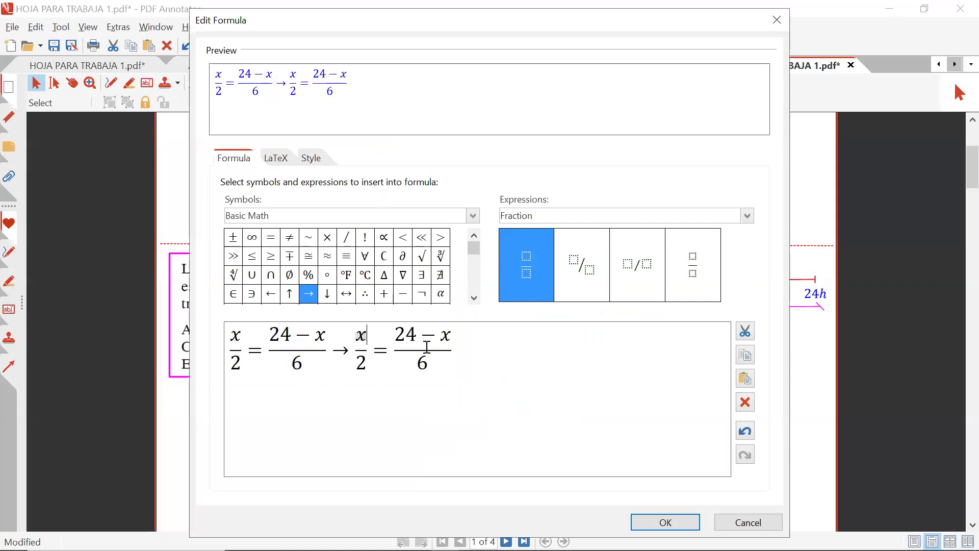
# Change the copied equation to x.6/2 = (24 − x)/1.
pyautogui.write('.6')
pyautogui.click(453, 365)
pyautogui.press('BackSpace')
pyautogui.write('1')
pyautogui.click(476, 363)
# Simplify the copied equation's left fraction to x.3/1.
pyautogui.doubleClick(378, 335)
pyautogui.hotkey('shift', 'Left')
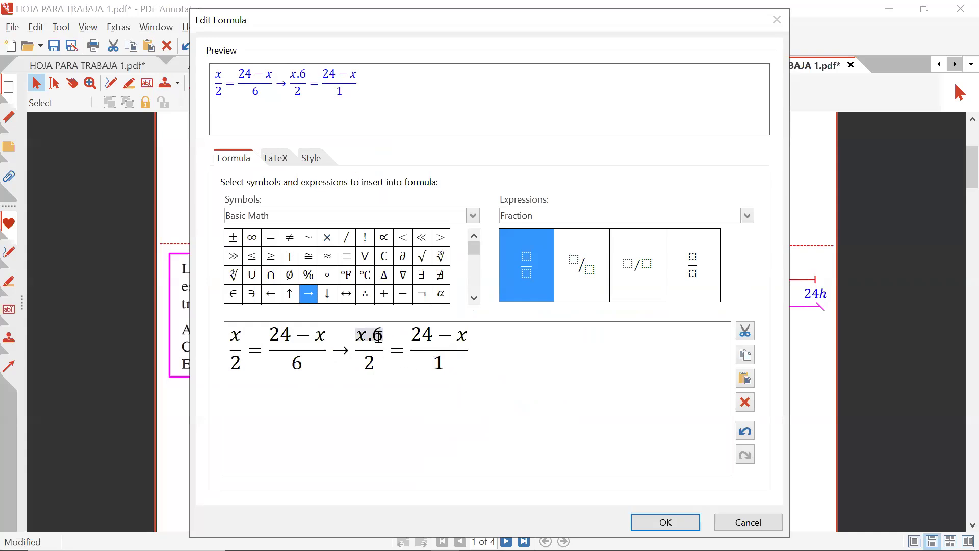
pyautogui.press('Delete')
pyautogui.write('3')
pyautogui.doubleClick(378, 363)
pyautogui.press('Delete')
pyautogui.write('1')
pyautogui.click(501, 375)
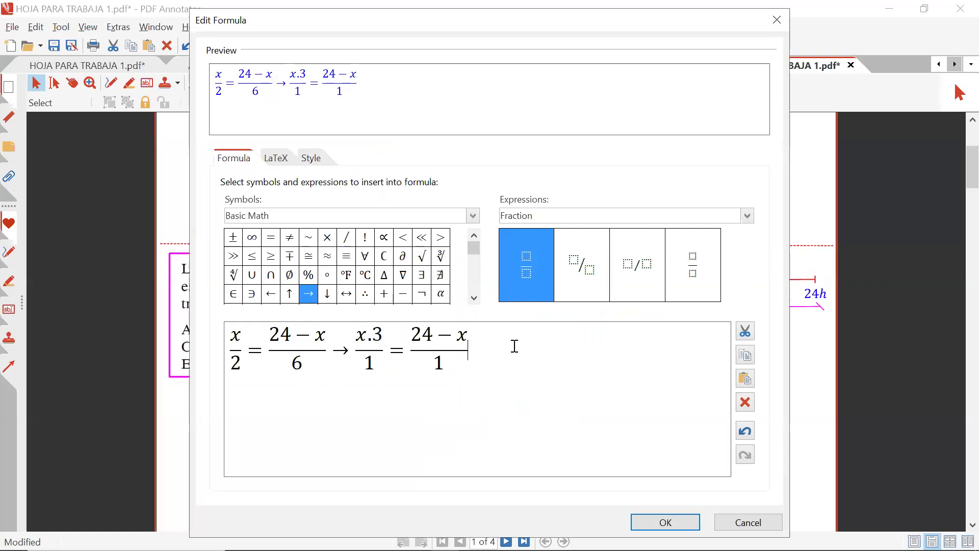
# Append → and another copy of the x.3/1 = (24 − x)/1 equation, and rewrite that copy as 3x = 24 − x.
pyautogui.moveTo(477, 356); pyautogui.dragTo(348, 352)
pyautogui.hotkey('ctrl', 'c')
pyautogui.click(476, 349)
pyautogui.hotkey('ctrl', 'v')
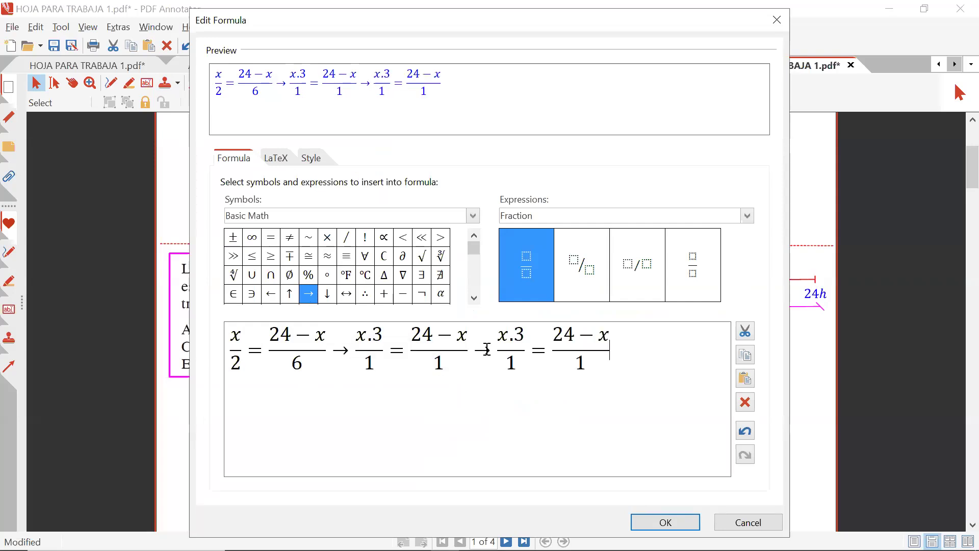
pyautogui.moveTo(523, 352); pyautogui.dragTo(575, 352)
pyautogui.write('3x')
pyautogui.write('24-x')
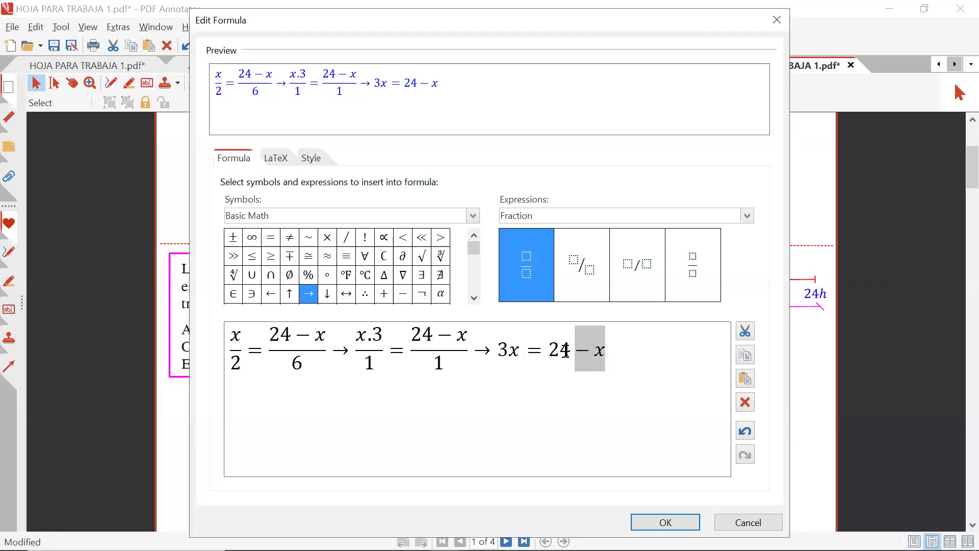
# Move the x term to the other side and combine like terms so the last equation reads 4x = 24.
pyautogui.press('BackSpace')
pyautogui.write('+ ')
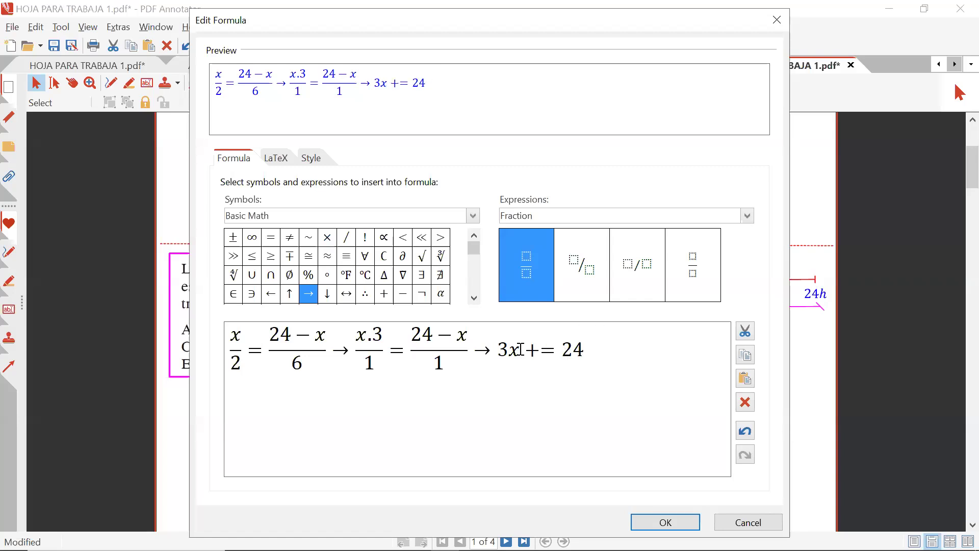
pyautogui.write('x')
pyautogui.moveTo(541, 352); pyautogui.dragTo(497, 354)
pyautogui.write('4')
pyautogui.click(594, 351)
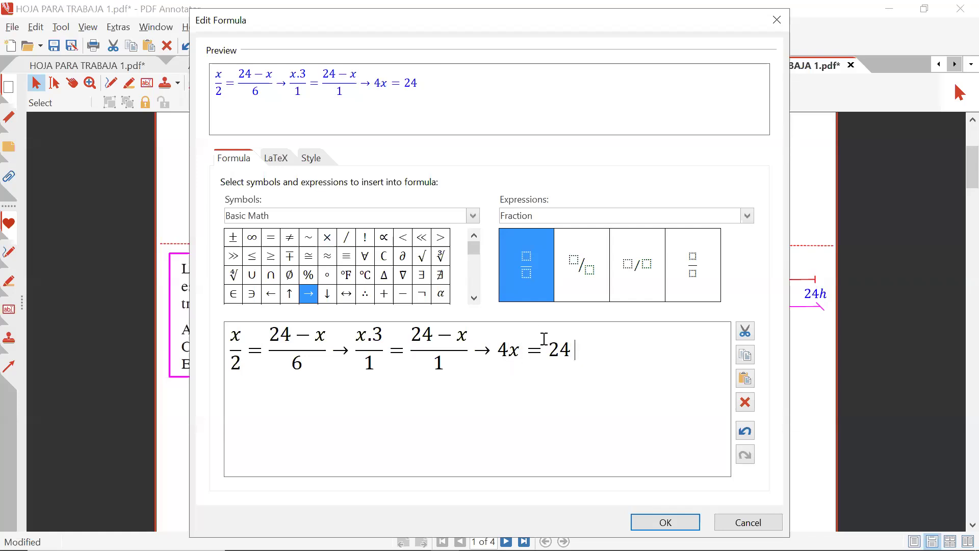
# Append ∴ x = 6 to the formula and apply it to the page.
pyautogui.click(365, 295)
pyautogui.write('x')
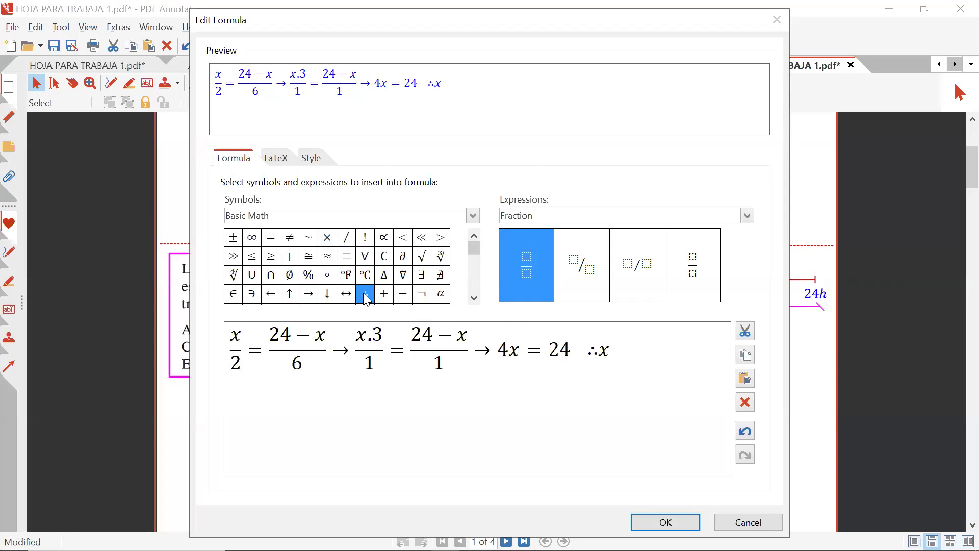
pyautogui.press('Right')
pyautogui.press('Right')
pyautogui.click(686, 354)
pyautogui.write('6')
pyautogui.click(665, 522)
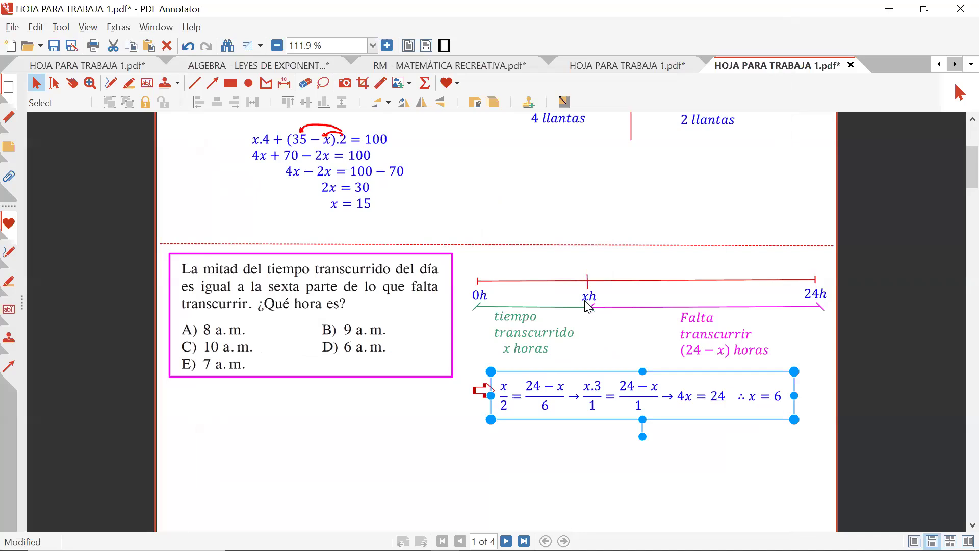
# Draw a red arrow with a plain tail and solid arrowhead diagonally through answer D) 6 a.m. of the elapsed-time problem.
pyautogui.click(213, 83)
pyautogui.click(202, 103)
pyautogui.click(173, 252)
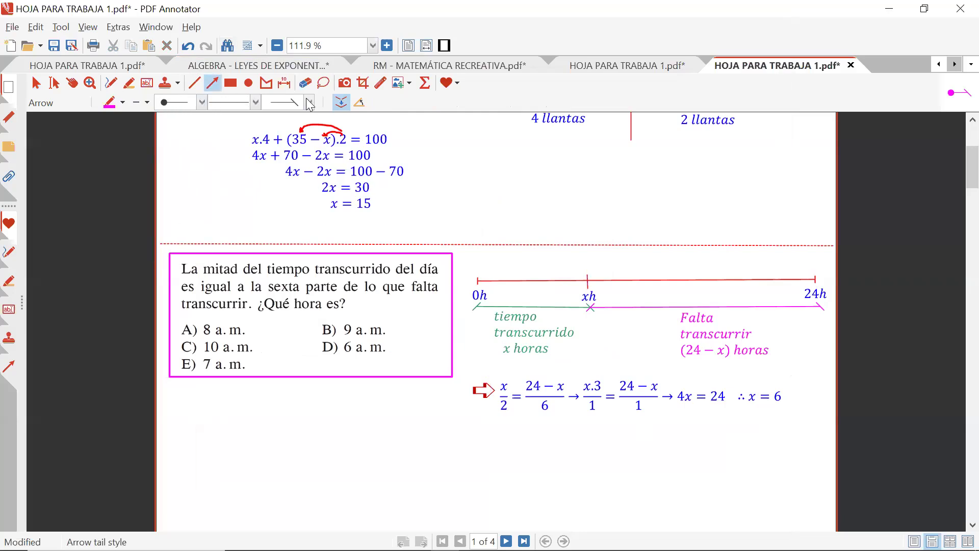
pyautogui.scroll(-1, 310, 104)
pyautogui.click(123, 103)
pyautogui.click(117, 166)
pyautogui.moveTo(279, 375); pyautogui.dragTo(399, 302)
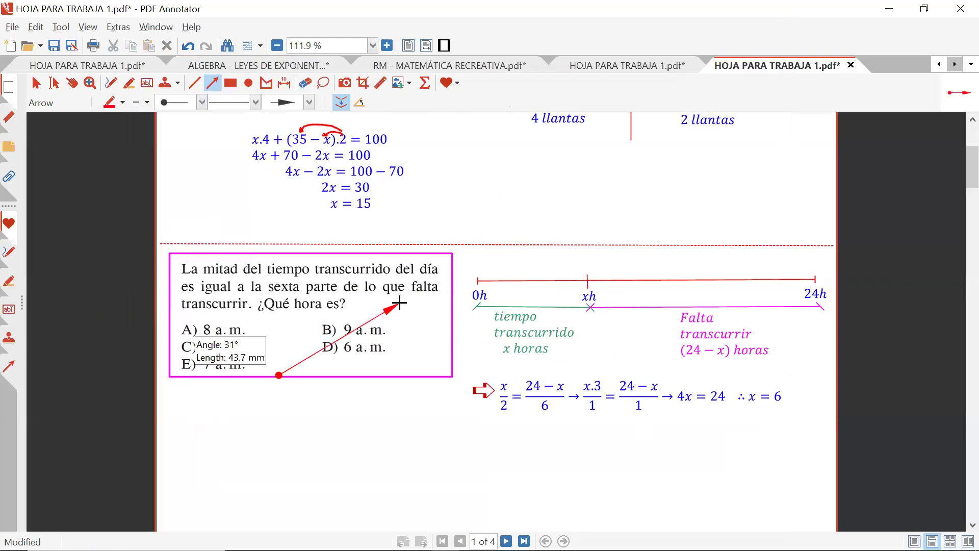
pyautogui.click(202, 103)
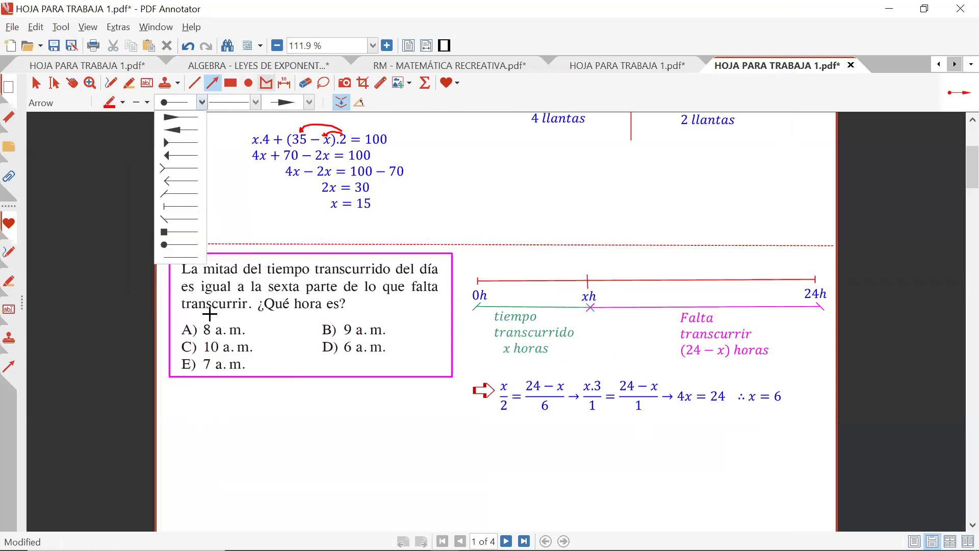
pyautogui.click(181, 256)
pyautogui.moveTo(268, 373); pyautogui.dragTo(397, 312)
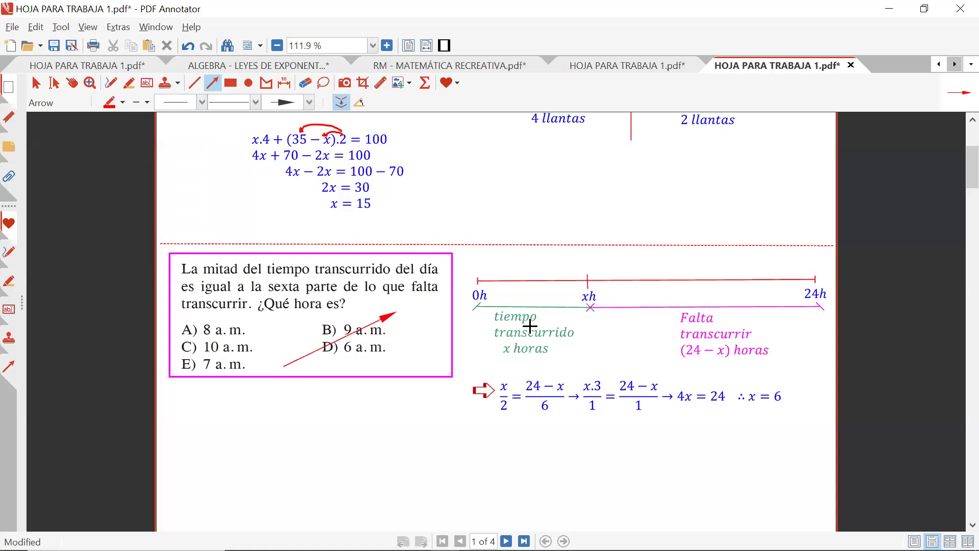
# Draw a red dashed separator line about 208 mm long across the page below the solved elapsed-time problem.
pyautogui.click(195, 84)
pyautogui.click(200, 102)
pyautogui.click(200, 123)
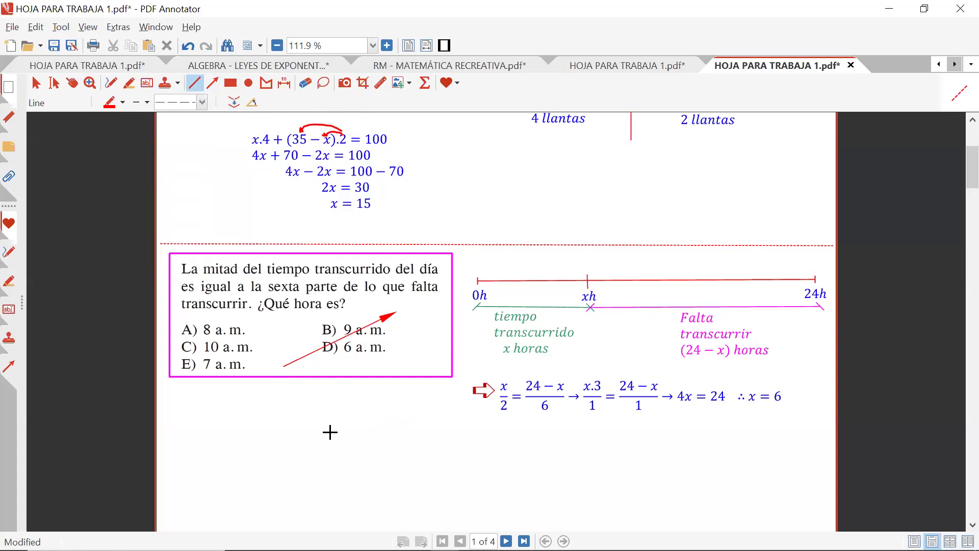
pyautogui.click(159, 436)
pyautogui.moveTo(824, 434); pyautogui.dragTo(833, 437)
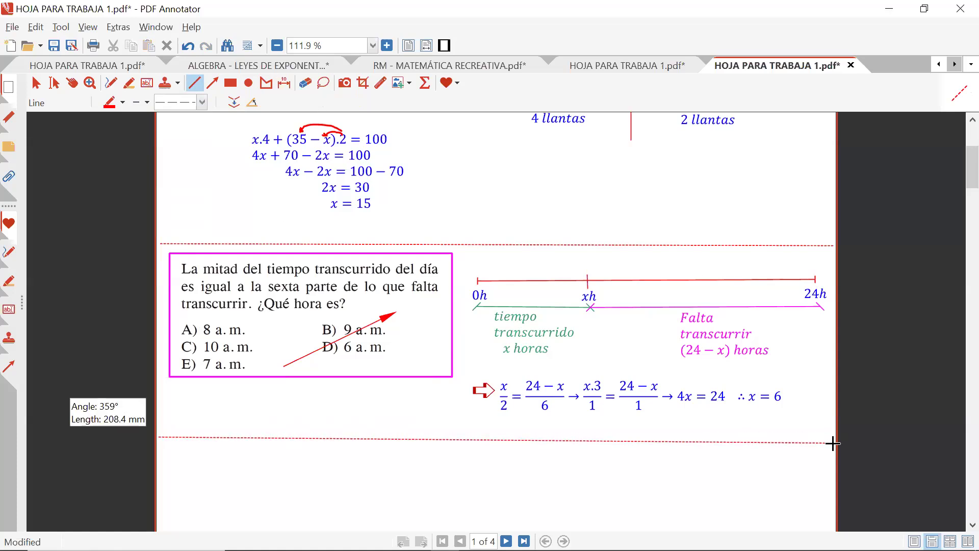
# Stamp a red outlined right-pointing arrow and place it in front of the x.4 + (35 − x).2 = 100 equation.
pyautogui.scroll(3, 614, 325)
pyautogui.scroll(-3, 614, 326)
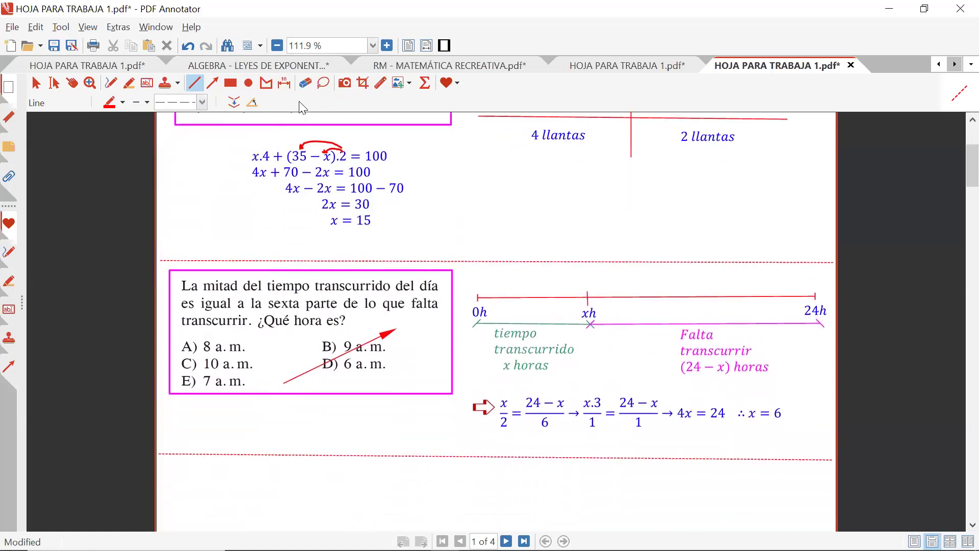
pyautogui.click(177, 83)
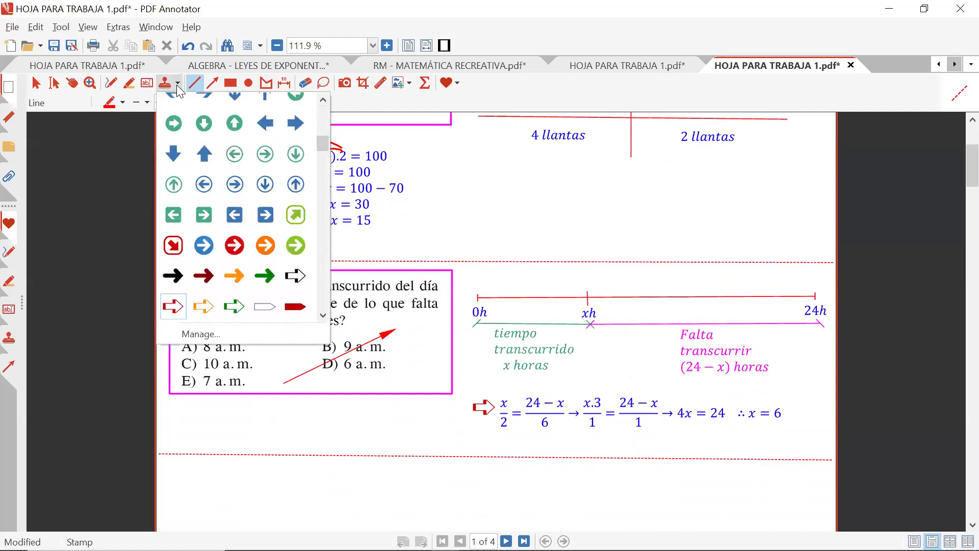
pyautogui.click(173, 306)
pyautogui.click(505, 191)
pyautogui.moveTo(551, 215); pyautogui.dragTo(234, 156)
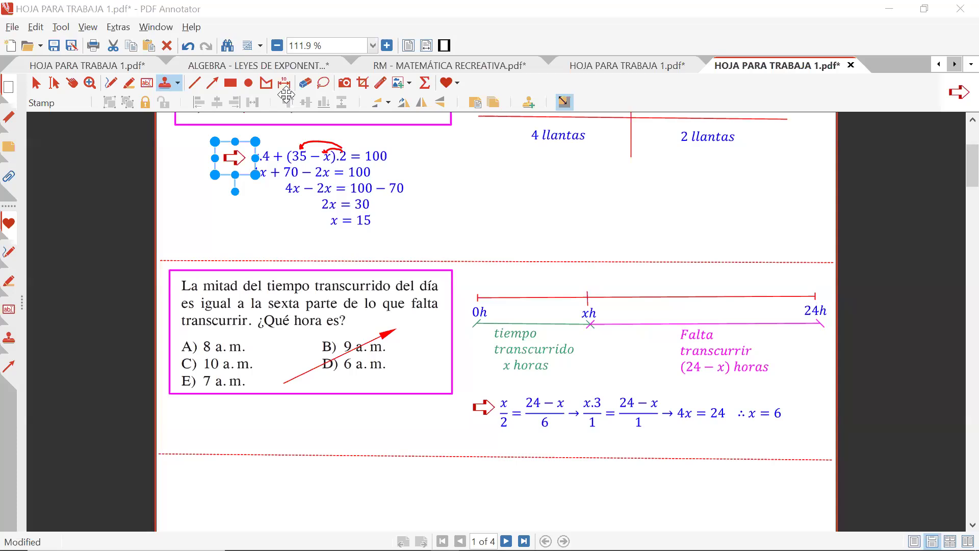
# Switch to the problem-list document and mark answers B) 15 and D) 6 a.m. with red arrows.
pyautogui.click(660, 65)
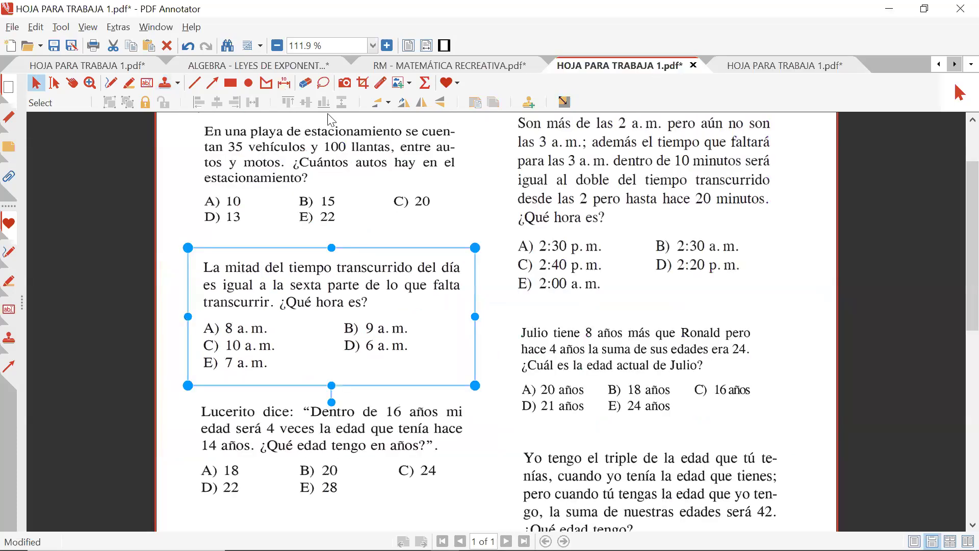
pyautogui.click(213, 84)
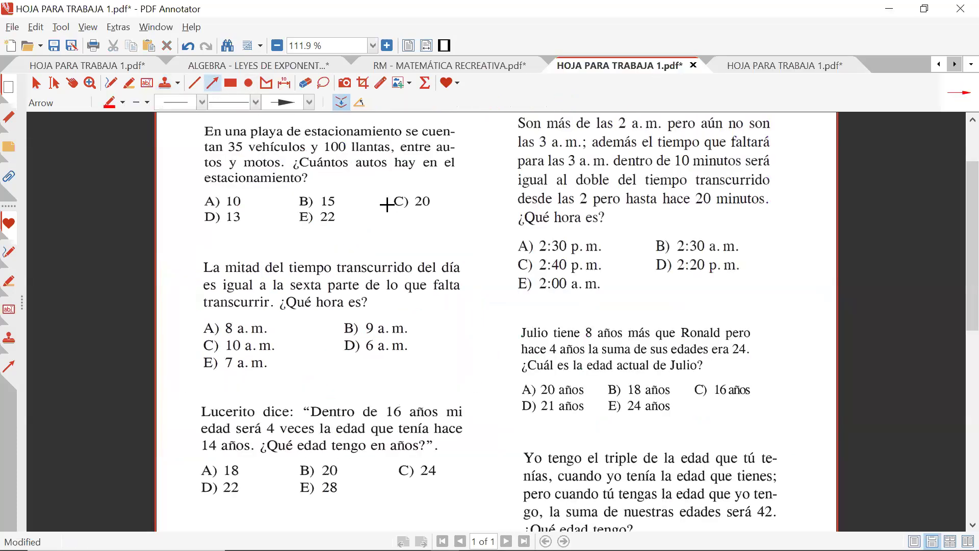
pyautogui.moveTo(263, 222); pyautogui.dragTo(353, 178)
pyautogui.moveTo(324, 364); pyautogui.dragTo(419, 310)
pyautogui.scroll(-3, 408, 311)
pyautogui.press('Escape')
pyautogui.press('Escape')
# Move the "Dentro de 16 años" age problem below the "¿A qué hora del día" problem in the list.
pyautogui.click(349, 318)
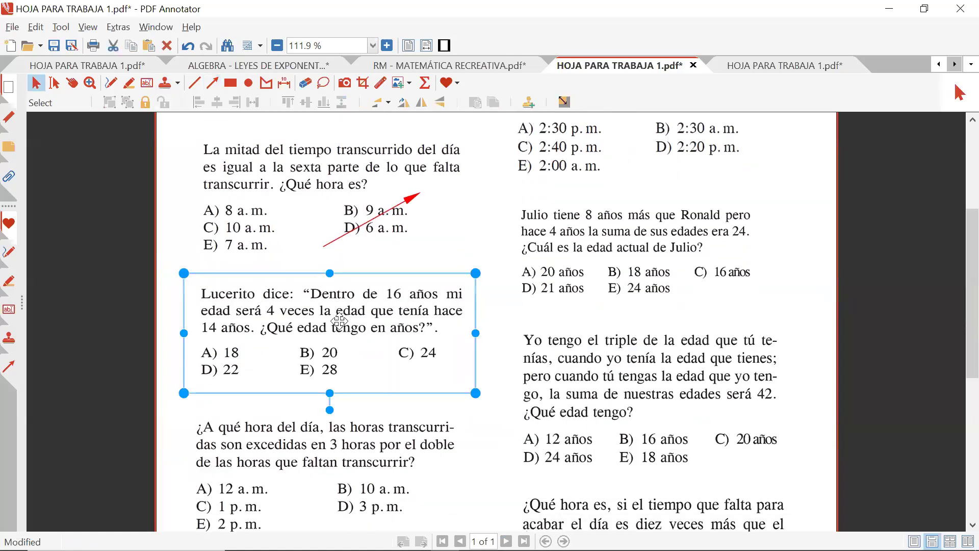
pyautogui.scroll(-1, 339, 320)
pyautogui.moveTo(346, 265); pyautogui.dragTo(352, 235)
pyautogui.moveTo(335, 458); pyautogui.dragTo(336, 381)
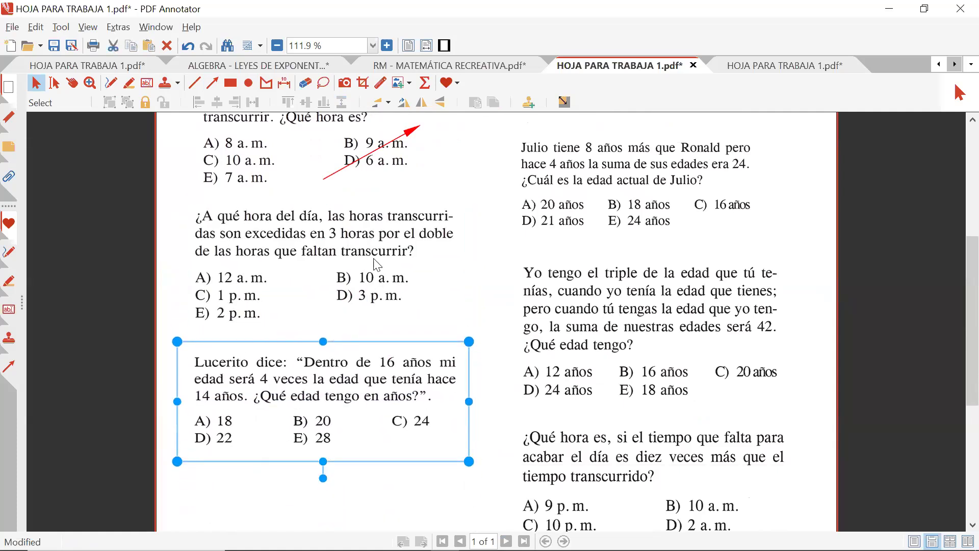
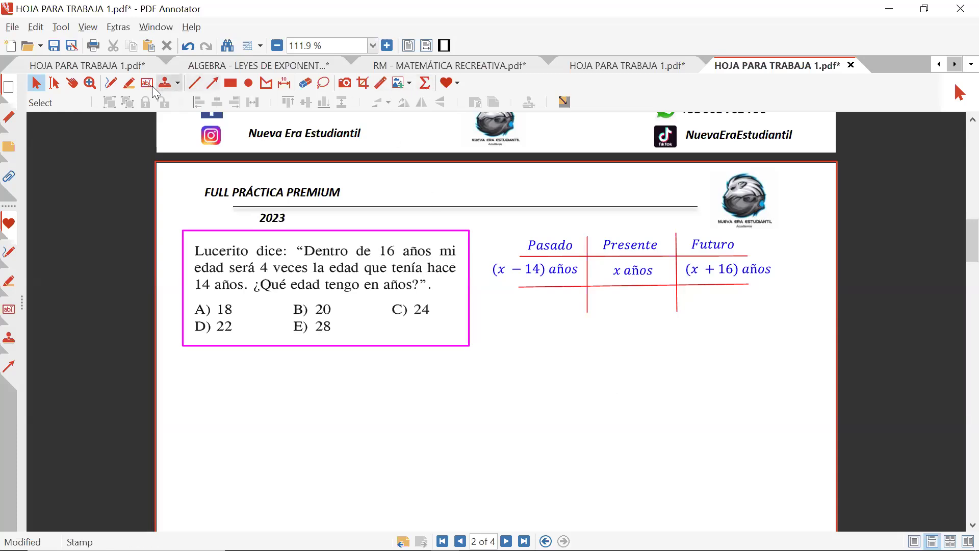
# Highlight (x + 16) años in the Futuro column with a yellow marker and undo the highlight.
pyautogui.click(129, 82)
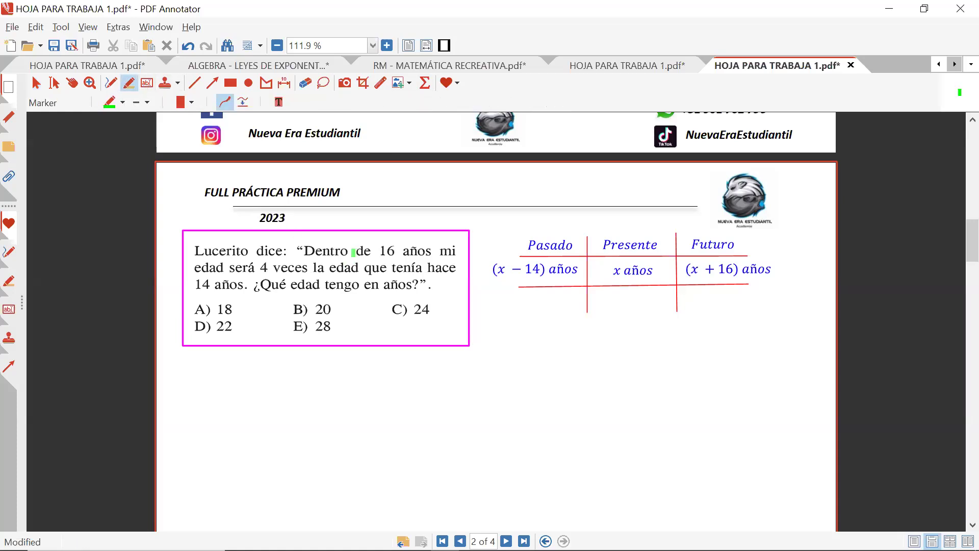
pyautogui.click(123, 103)
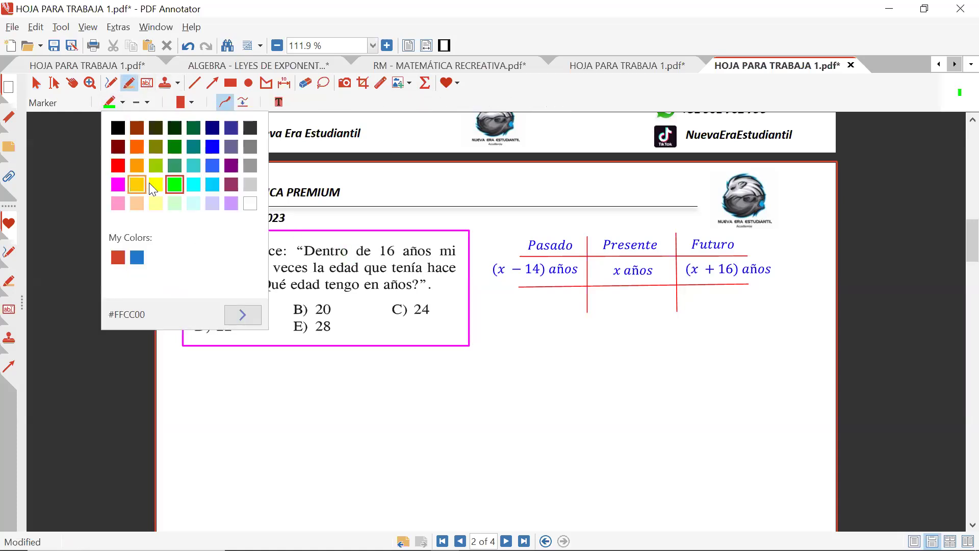
pyautogui.click(156, 185)
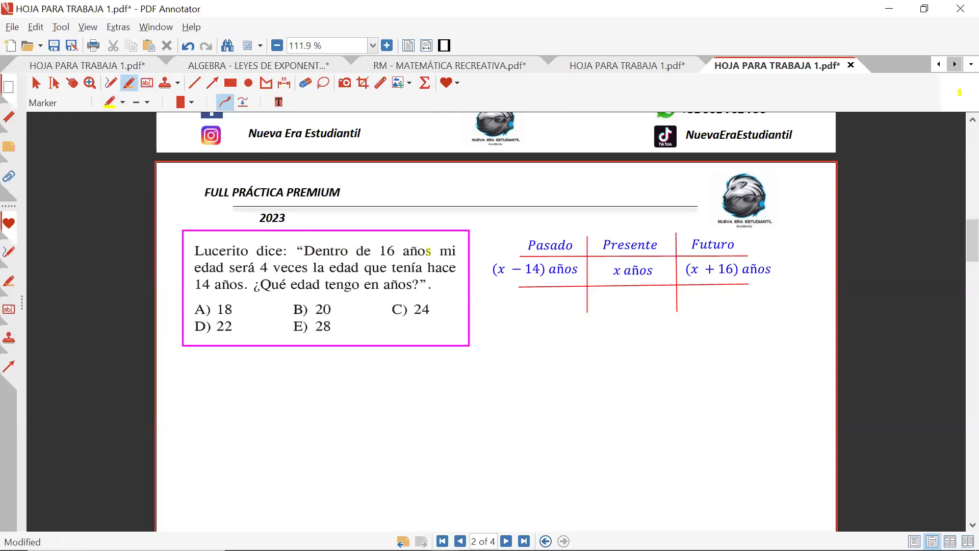
pyautogui.moveTo(690, 268)
pyautogui.mouseDown()
pyautogui.moveTo(764, 267)
pyautogui.moveTo(699, 278)
pyautogui.mouseUp()
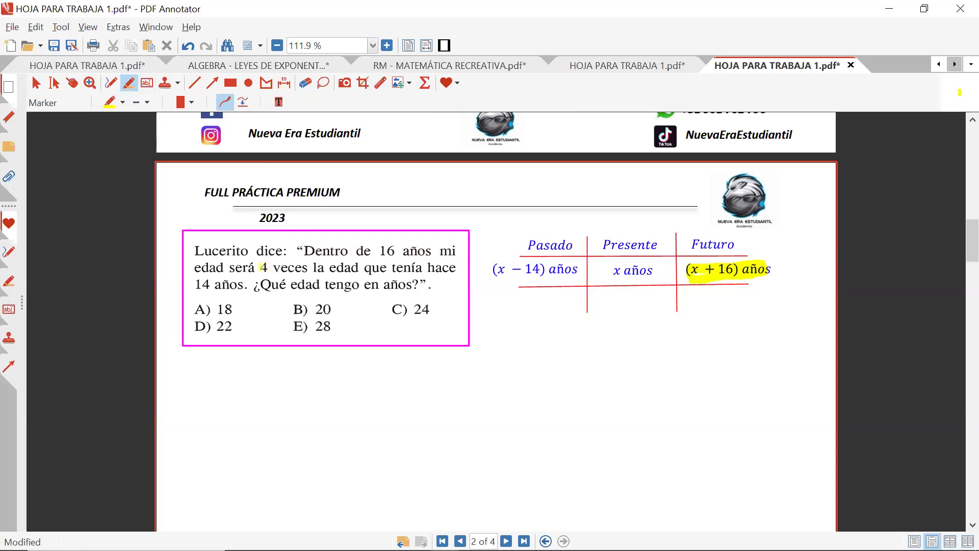
pyautogui.hotkey('ctrl', 'z')
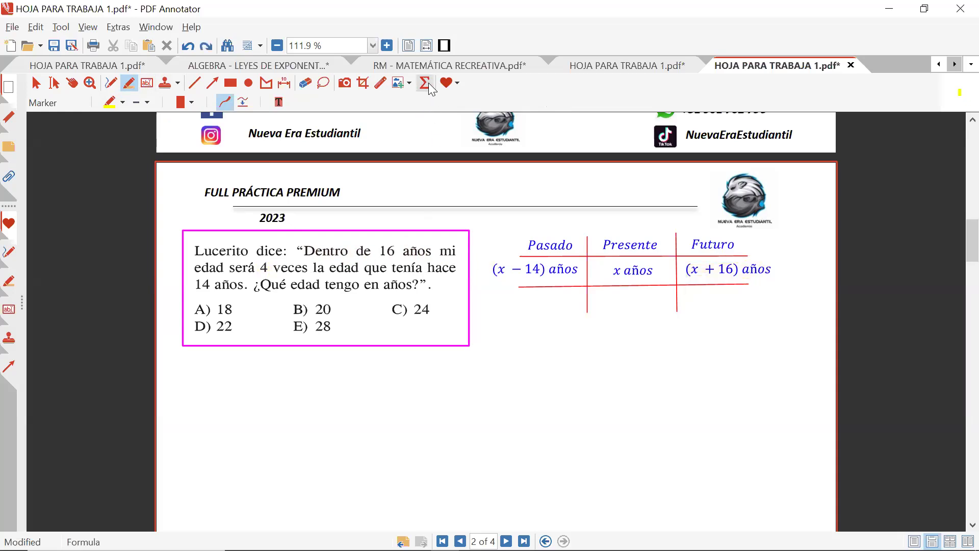
# Insert the formula x + 16 = and position it below the Pasado–Presente–Futuro table.
pyautogui.click(425, 82)
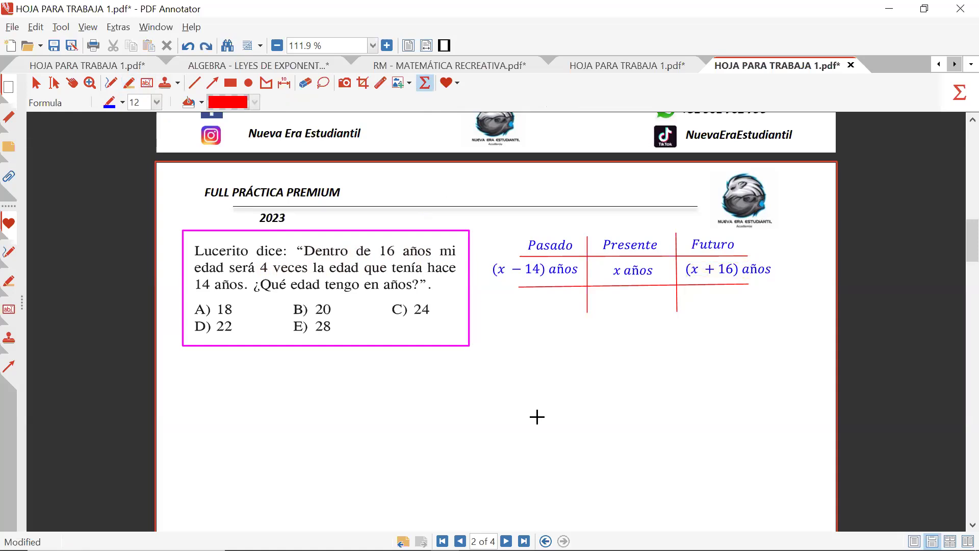
pyautogui.click(537, 417)
pyautogui.write('=')
pyautogui.click(647, 521)
pyautogui.moveTo(561, 422); pyautogui.dragTo(569, 348)
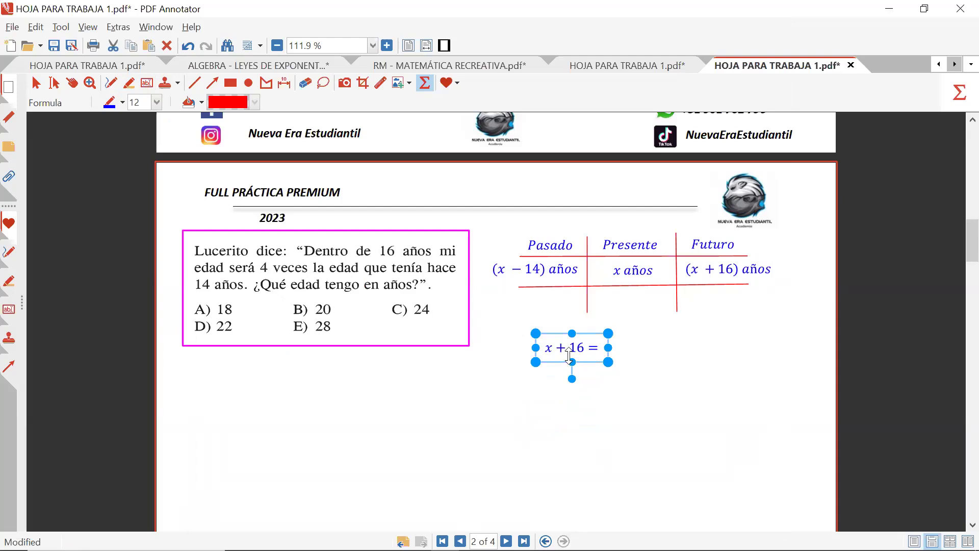
pyautogui.press('Escape')
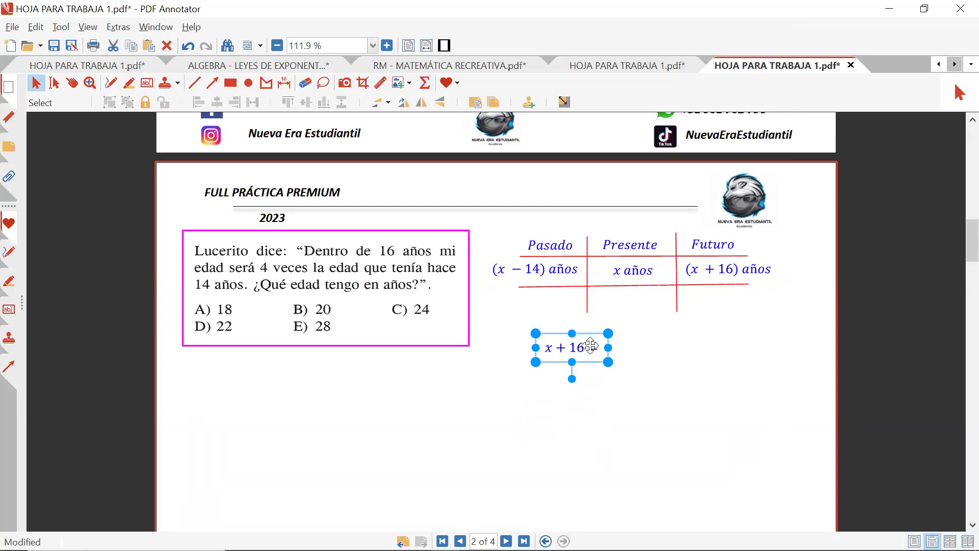
# Complete the formula below the age table as x + 16 = 4(x − 14).
pyautogui.doubleClick(591, 346)
pyautogui.press('Delete')
pyautogui.hotkey('ctrl', 'z')
pyautogui.write('4')
pyautogui.press('BackSpace')
pyautogui.press('End')
pyautogui.write('4(x-')
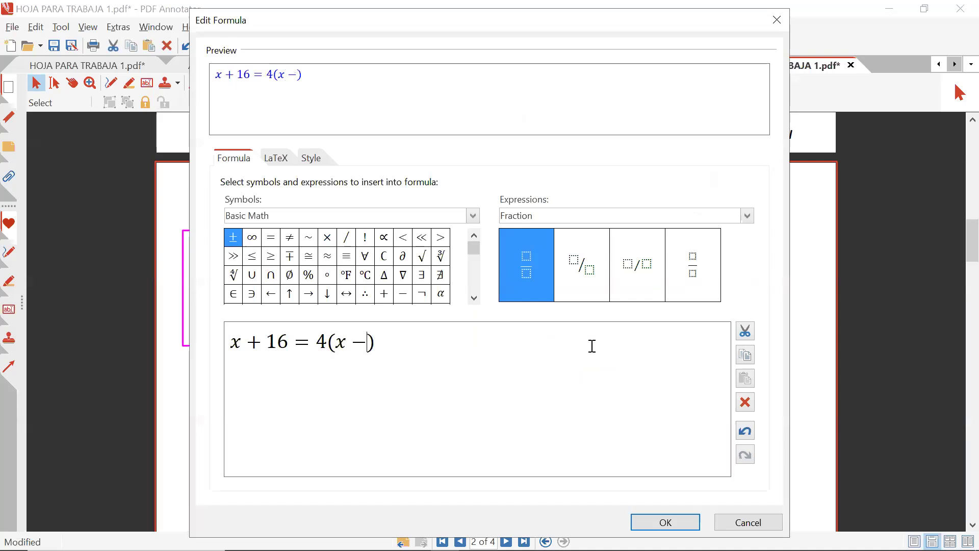
pyautogui.write('14')
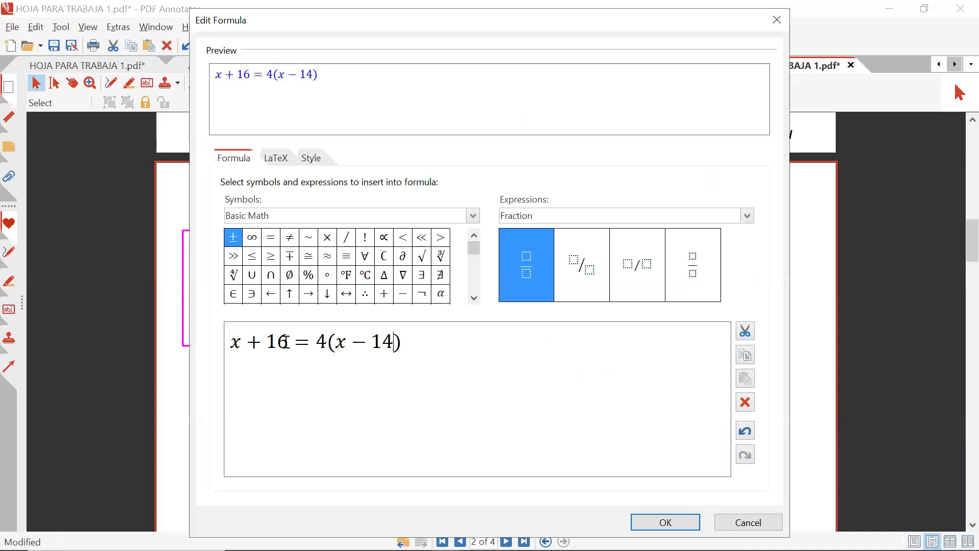
pyautogui.moveTo(286, 341); pyautogui.dragTo(202, 341)
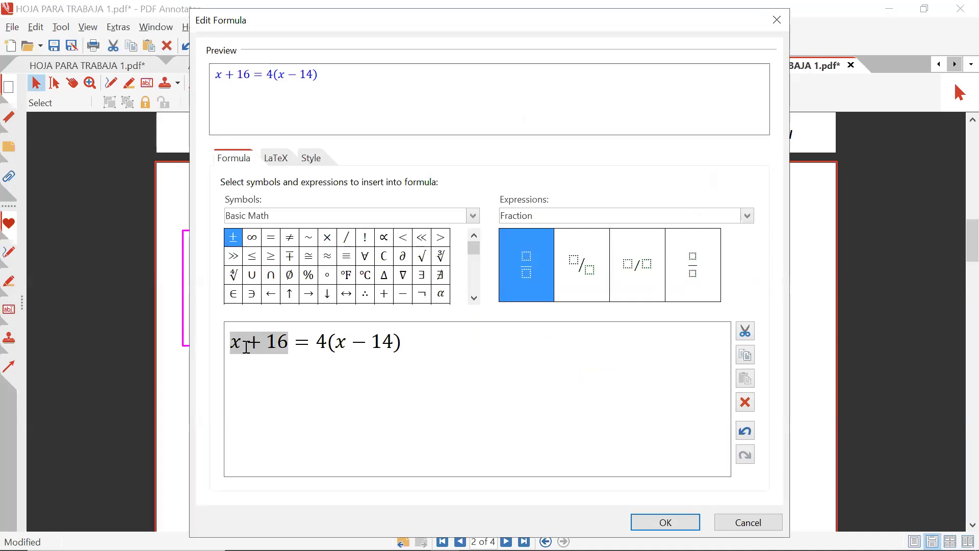
pyautogui.moveTo(298, 343); pyautogui.dragTo(392, 342)
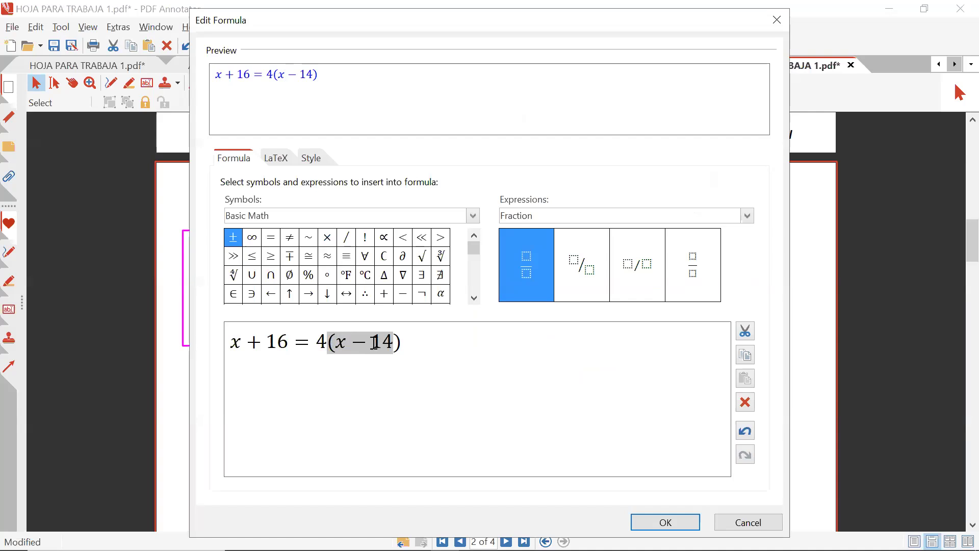
pyautogui.click(454, 329)
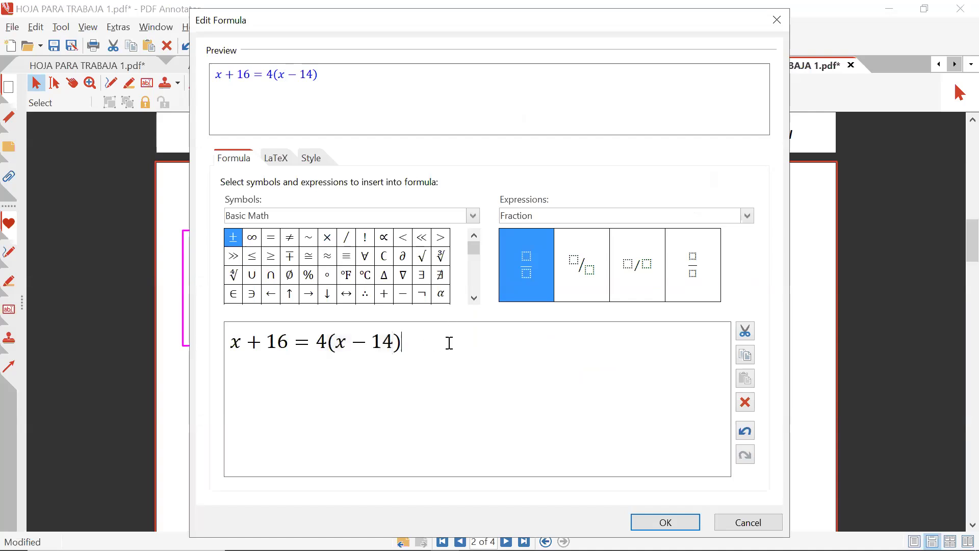
# Copy the equation onto a second line and expand its right side to give x + 16 = 4x − 56.
pyautogui.hotkey('ctrl', 'a')
pyautogui.hotkey('ctrl', 'c')
pyautogui.click(473, 339)
pyautogui.press('Return')
pyautogui.hotkey('ctrl', 'v')
pyautogui.moveTo(413, 372); pyautogui.dragTo(334, 377)
pyautogui.write('x')
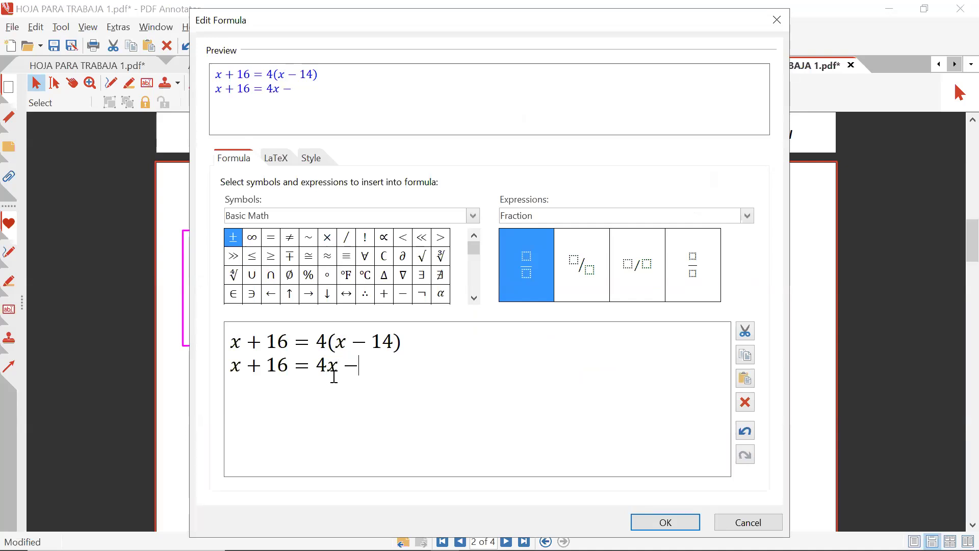
pyautogui.write('-56')
# Duplicate the equation x + 16 = 4x − 56 onto a third line of the formula.
pyautogui.tripleClick(431, 364)
pyautogui.click(460, 364)
pyautogui.press('Return')
pyautogui.hotkey('ctrl', 'v')
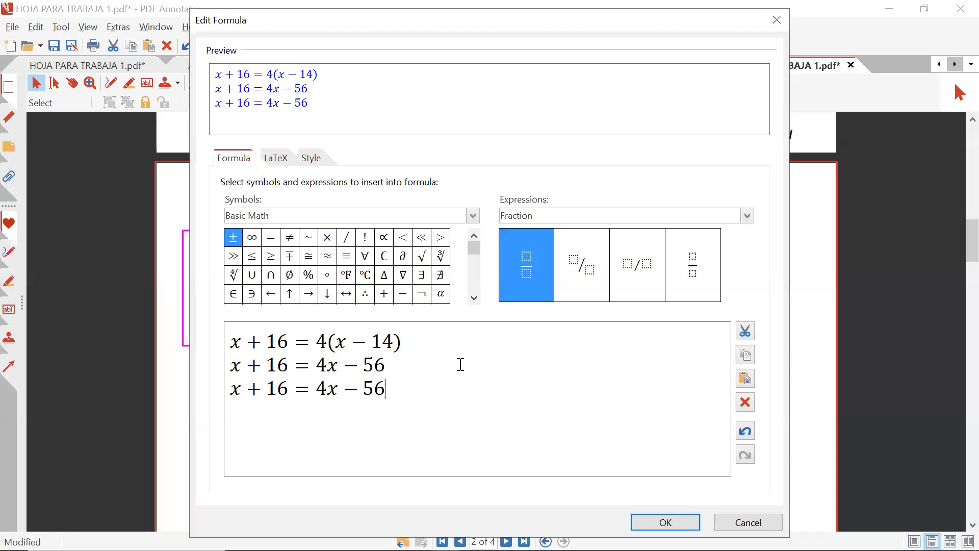
# Rearrange the formula's third line to 16 + 56 = 4x − x.
pyautogui.moveTo(388, 389); pyautogui.dragTo(340, 392)
pyautogui.press('BackSpace')
pyautogui.click(299, 389)
pyautogui.write('+ 56')
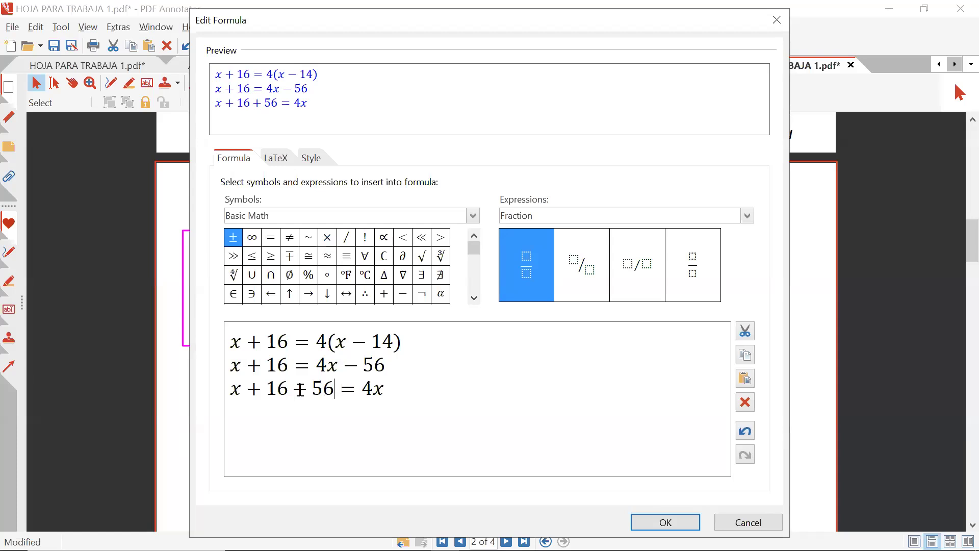
pyautogui.moveTo(264, 389); pyautogui.dragTo(210, 396)
pyautogui.press('BackSpace')
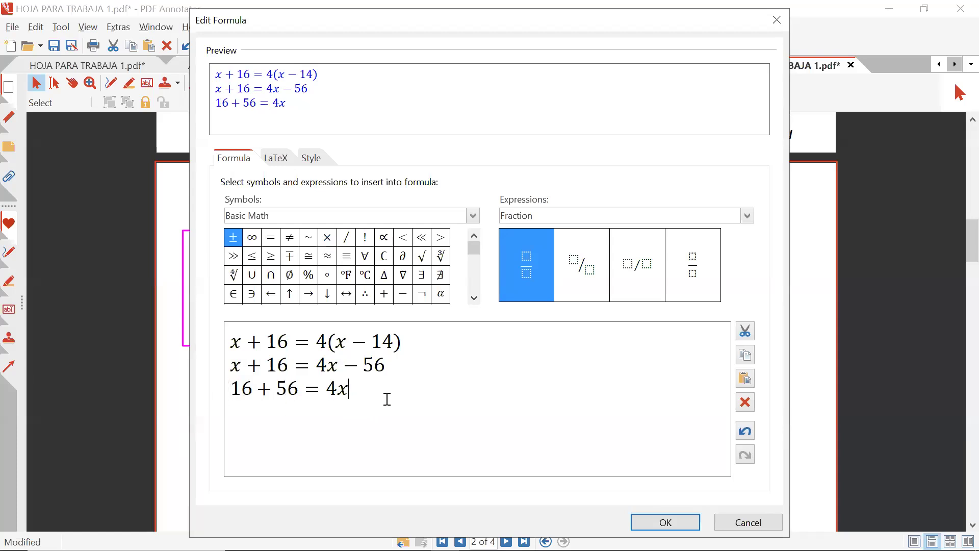
pyautogui.write('x')
pyautogui.click(232, 389)
pyautogui.press('BackSpace')
# Duplicate 16 + 56 = 4x − x onto a fourth line and simplify the copy to 72 = 3x.
pyautogui.tripleClick(448, 394)
pyautogui.click(450, 392)
pyautogui.press('Return')
pyautogui.hotkey('ctrl', 'v')
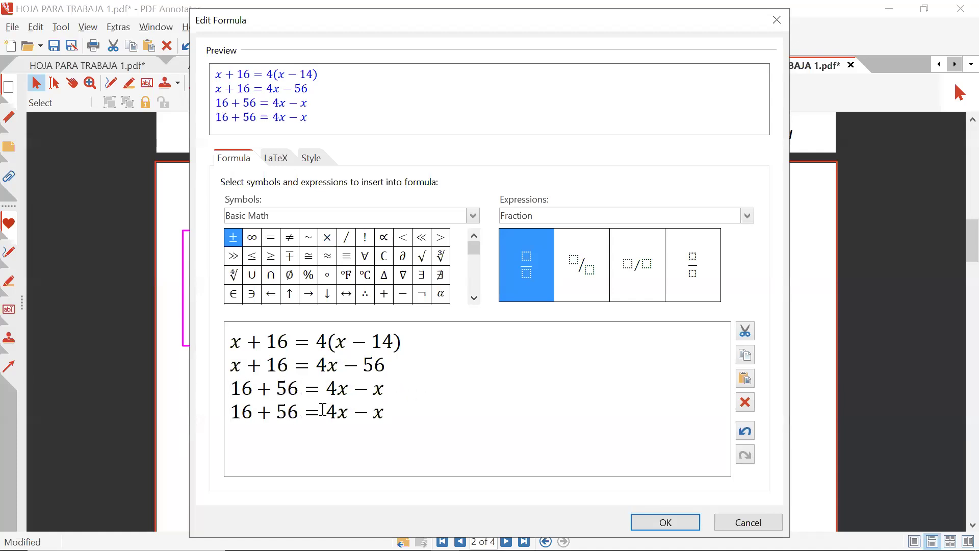
pyautogui.moveTo(299, 412); pyautogui.dragTo(229, 416)
pyautogui.write('72')
pyautogui.moveTo(339, 415); pyautogui.dragTo(281, 415)
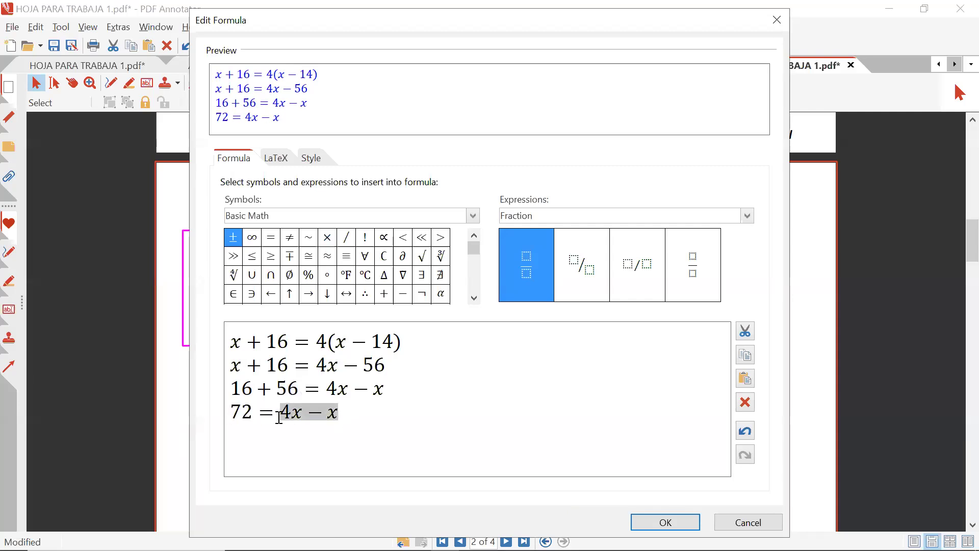
pyautogui.write('3x')
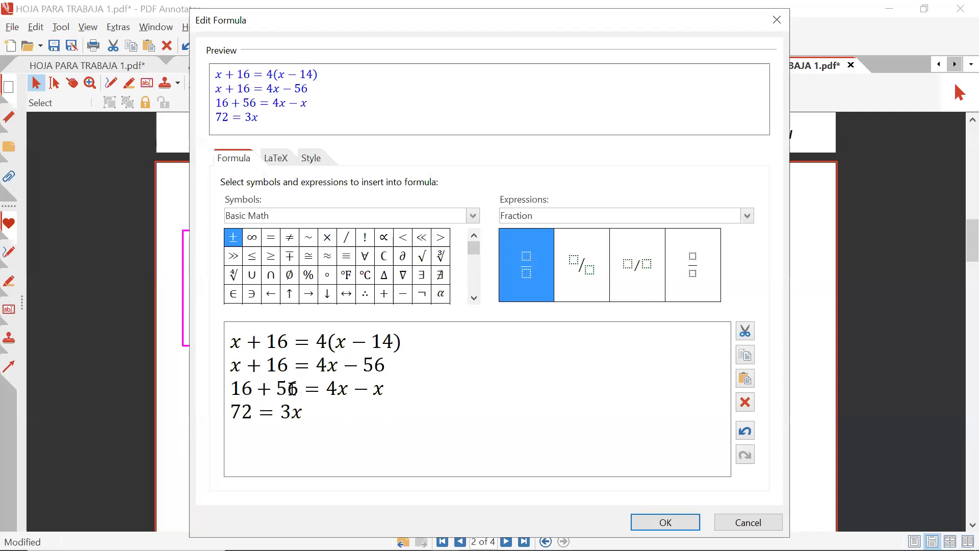
# Indent 72 = 3x under the equals sign, add an aligned fifth line 24 = x, and apply the formula.
pyautogui.click(235, 412)
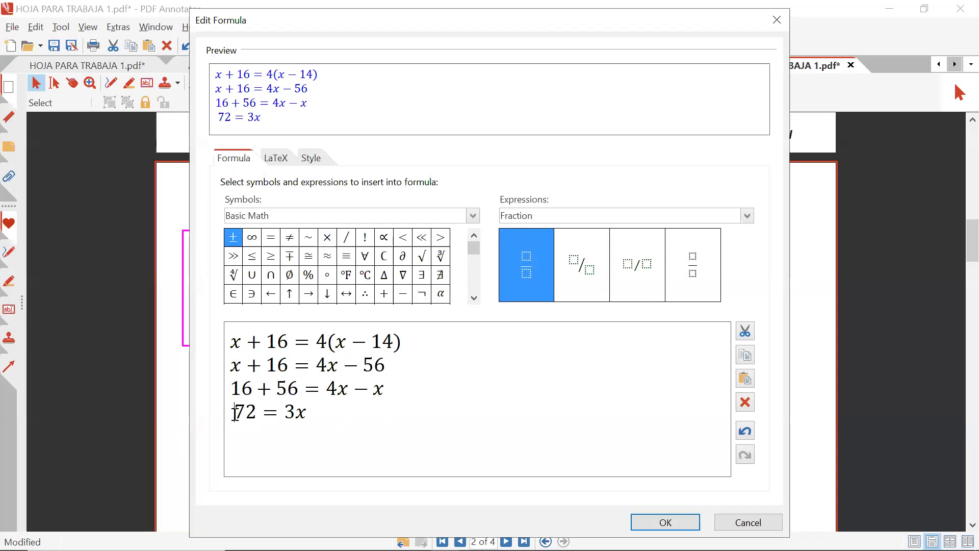
pyautogui.moveTo(380, 412); pyautogui.dragTo(95, 421)
pyautogui.hotkey('ctrl', 'c')
pyautogui.click(439, 413)
pyautogui.press('Return')
pyautogui.hotkey('ctrl', 'v')
pyautogui.click(331, 435)
pyautogui.press('Delete')
pyautogui.moveTo(299, 435); pyautogui.dragTo(273, 435)
pyautogui.write('24')
pyautogui.click(271, 435)
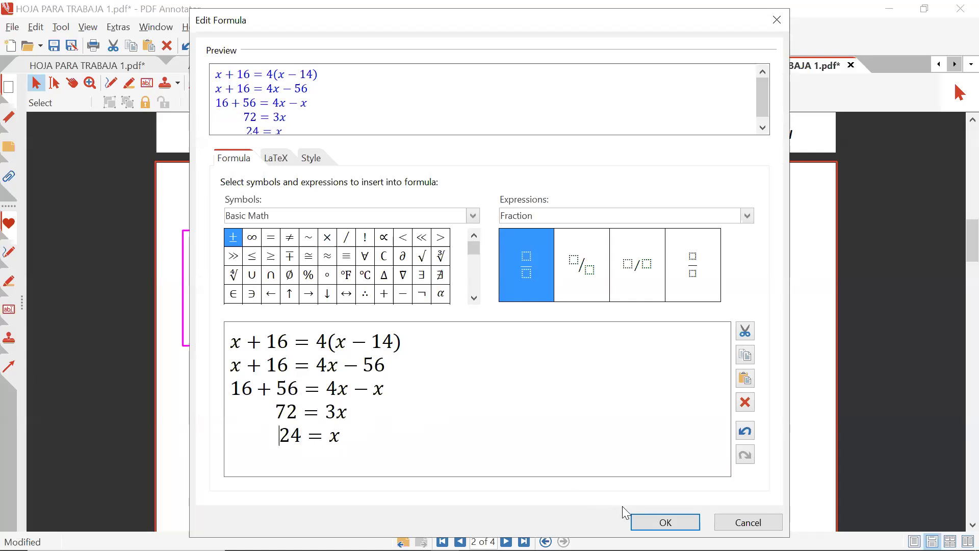
pyautogui.click(658, 522)
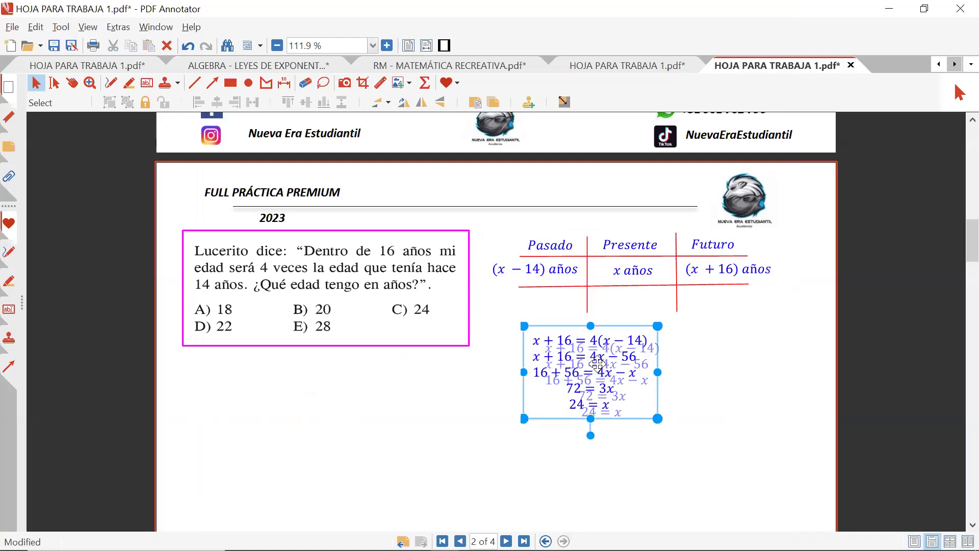
# Stamp the red outlined arrow before the first equation and draw a red arrow across answer C) 24.
pyautogui.click(177, 82)
pyautogui.click(173, 306)
pyautogui.click(407, 404)
pyautogui.moveTo(430, 420); pyautogui.dragTo(517, 343)
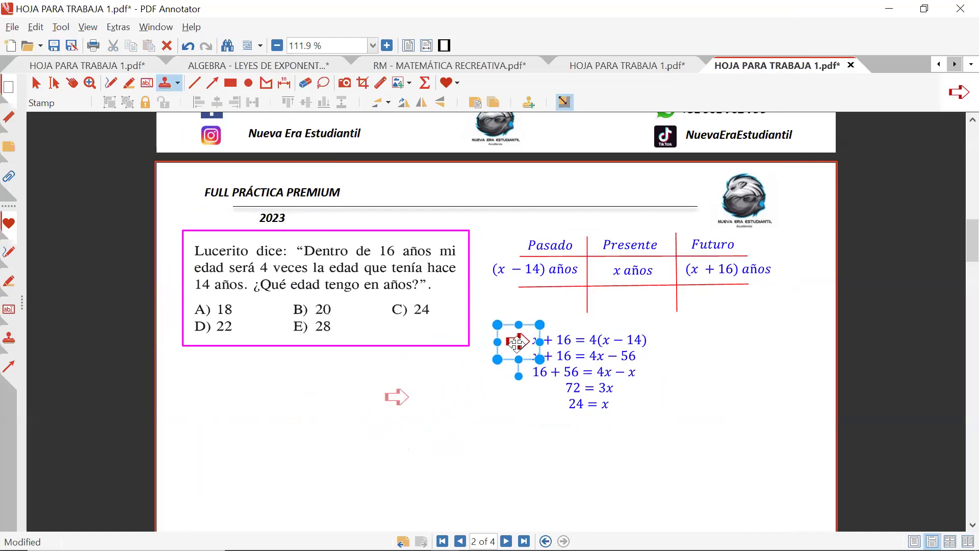
pyautogui.click(212, 83)
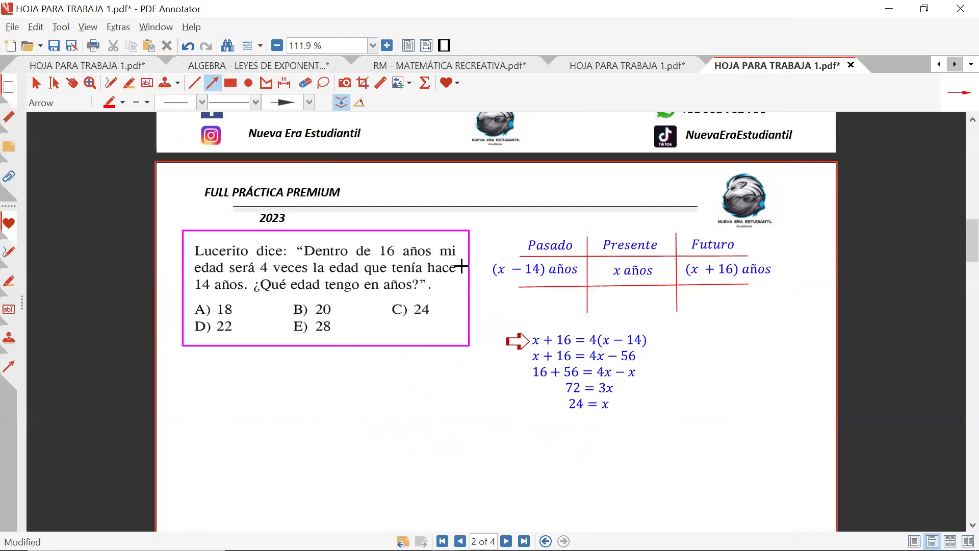
pyautogui.moveTo(361, 338); pyautogui.dragTo(455, 271)
# Draw a dashed red separator line across the full page width below the solved age problem.
pyautogui.click(194, 82)
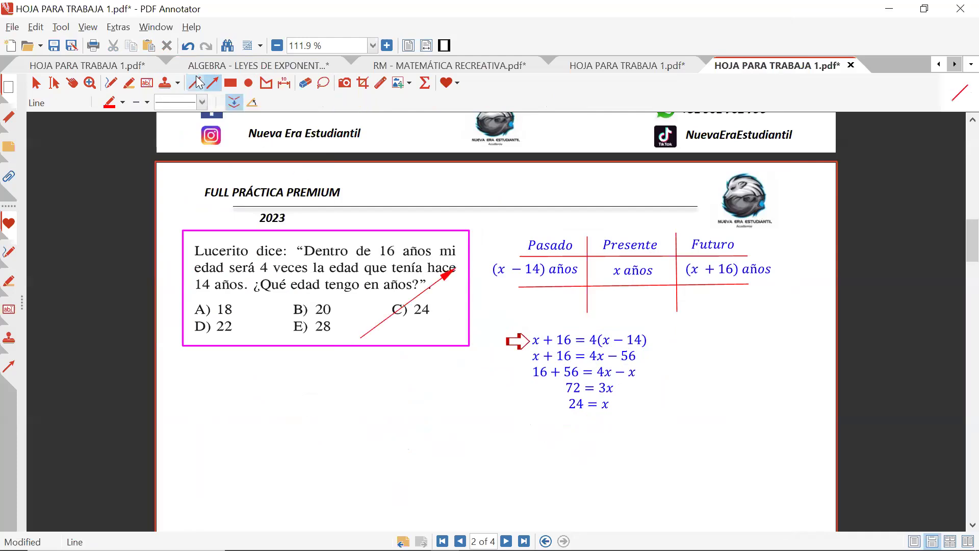
pyautogui.click(202, 103)
pyautogui.click(197, 140)
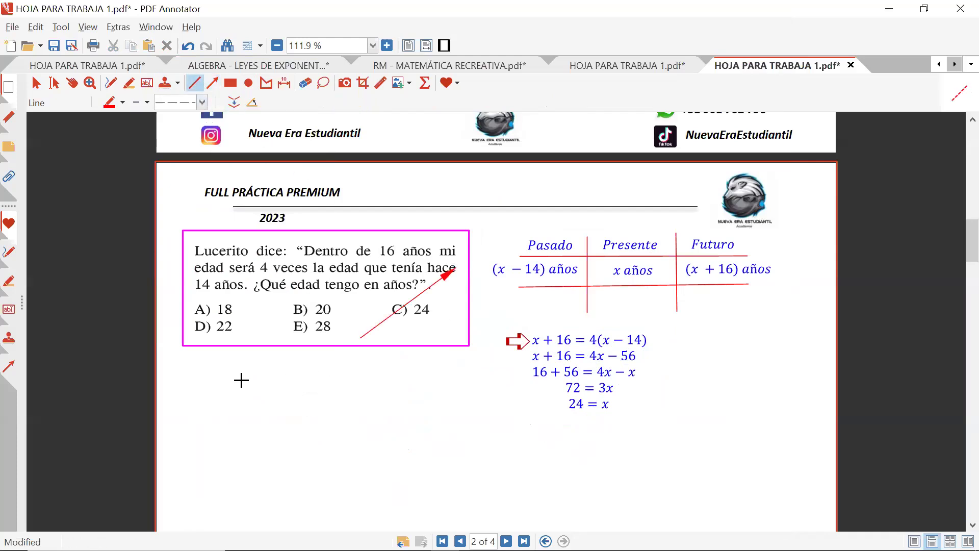
pyautogui.moveTo(160, 398); pyautogui.dragTo(836, 398)
pyautogui.hotkey('ctrl', 'z')
pyautogui.moveTo(158, 429); pyautogui.dragTo(836, 429)
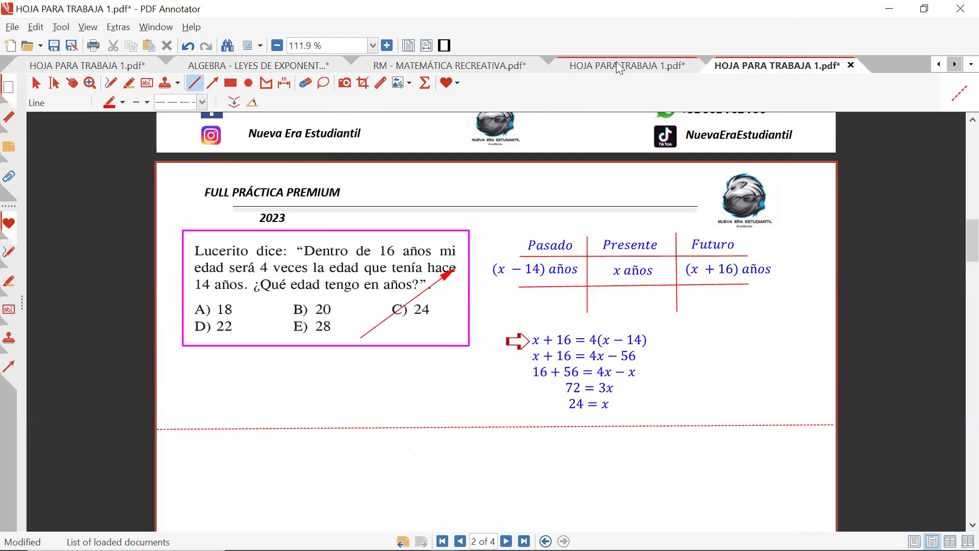
# Switch to the source worksheet and mark option C) 24 of the solved age problem with a red arrow.
pyautogui.click(627, 65)
pyautogui.click(212, 83)
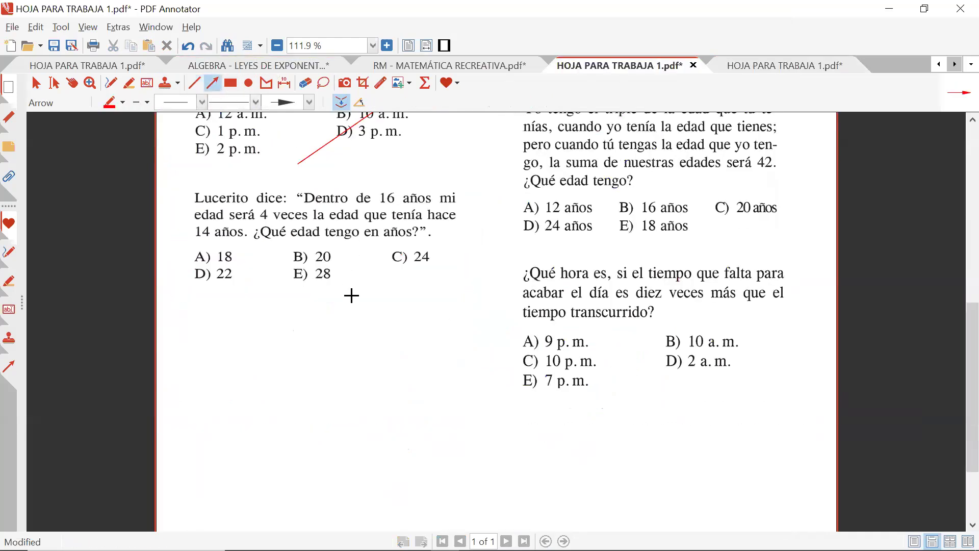
pyautogui.scroll(6, 616, 303)
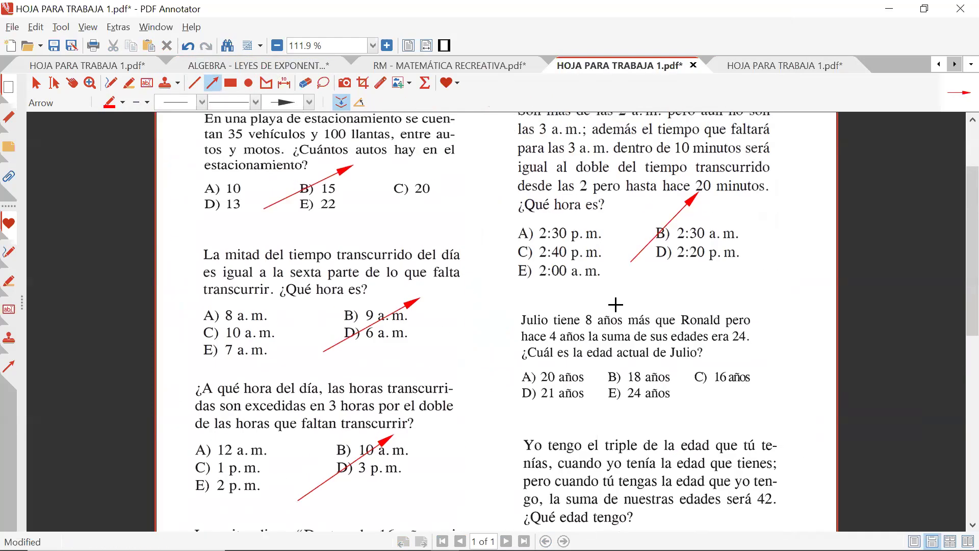
pyautogui.scroll(-3, 616, 304)
# Copy the age problem about the 8-year difference from the source worksheet and paste it into the solutions document.
pyautogui.press('Escape')
pyautogui.click(571, 224)
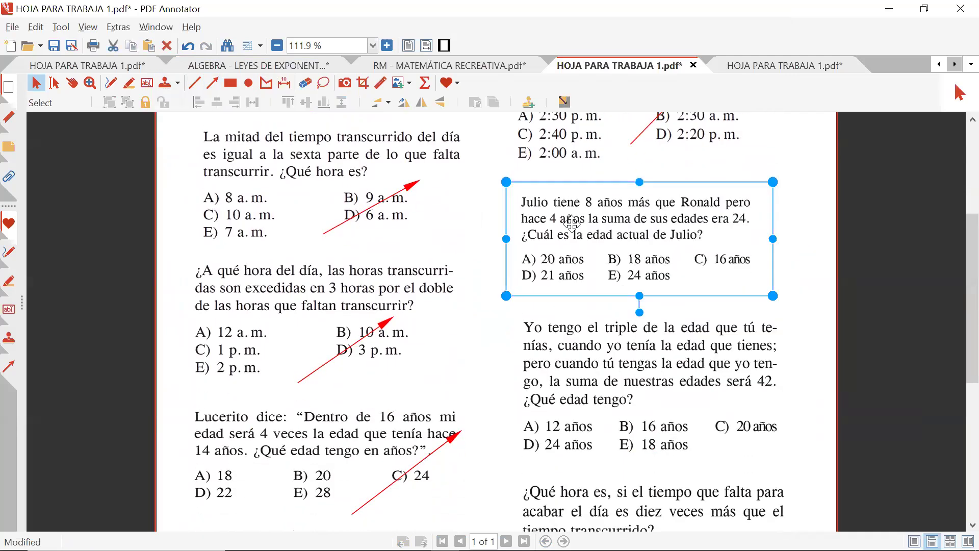
pyautogui.click(749, 68)
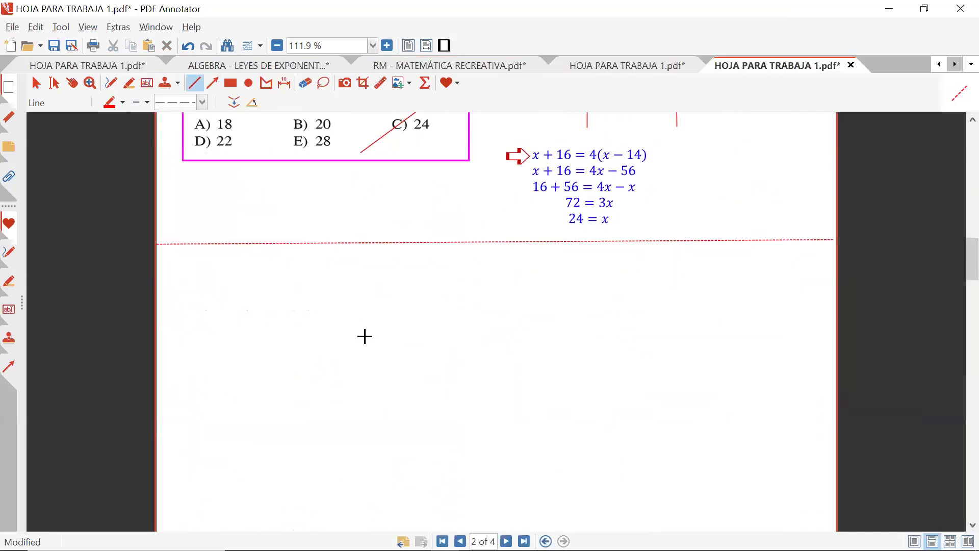
pyautogui.press('Escape')
pyautogui.hotkey('ctrl', 'v')
# Move the pasted problem just below the dashed line, enlarge it, and frame it with a magenta rectangle.
pyautogui.moveTo(263, 225); pyautogui.dragTo(237, 202)
pyautogui.moveTo(427, 277); pyautogui.dragTo(451, 287)
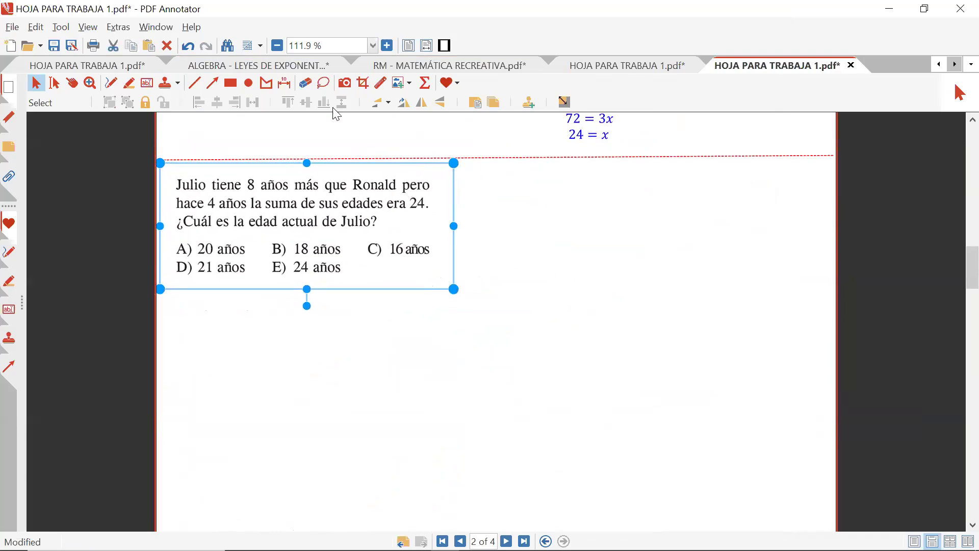
pyautogui.click(231, 83)
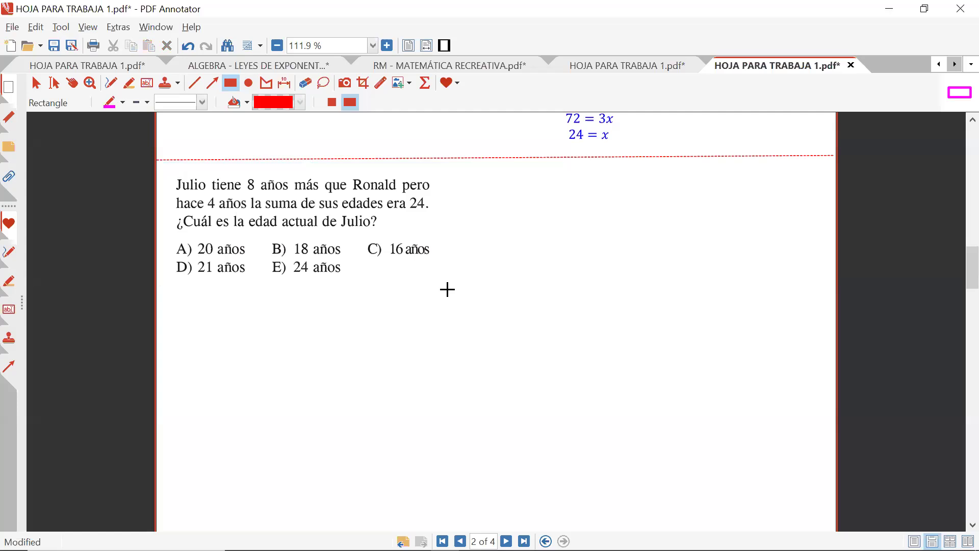
pyautogui.moveTo(164, 168); pyautogui.dragTo(447, 289)
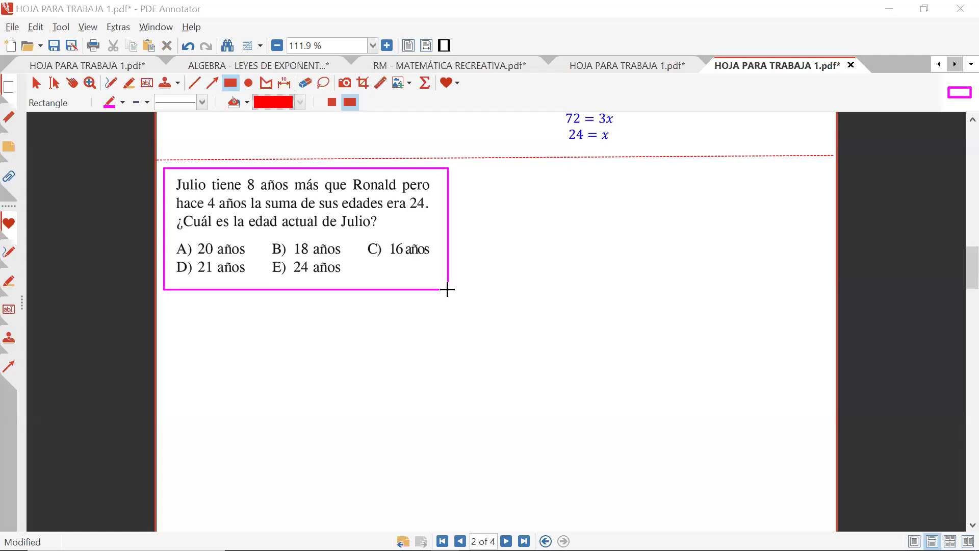
# Insert a formula label with the older person's name and position it beside the framed problem.
pyautogui.click(425, 84)
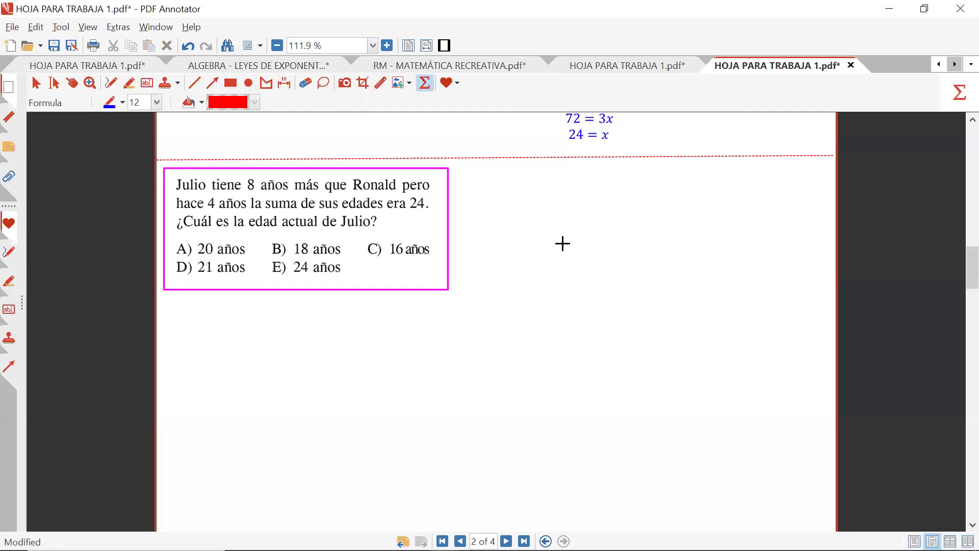
pyautogui.click(562, 243)
pyautogui.write('juli')
pyautogui.press('BackSpace')
pyautogui.press('BackSpace')
pyautogui.press('BackSpace')
pyautogui.press('BackSpace')
pyautogui.write('Julio')
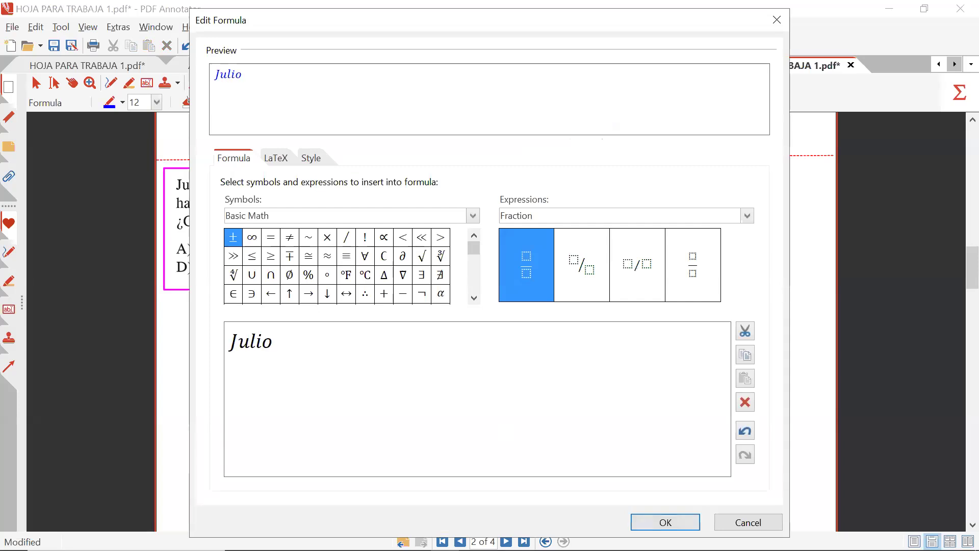
pyautogui.press('Return')
pyautogui.moveTo(578, 250); pyautogui.dragTo(502, 235)
# Change the second label to the younger person's name and align it below the first label.
pyautogui.press('Return')
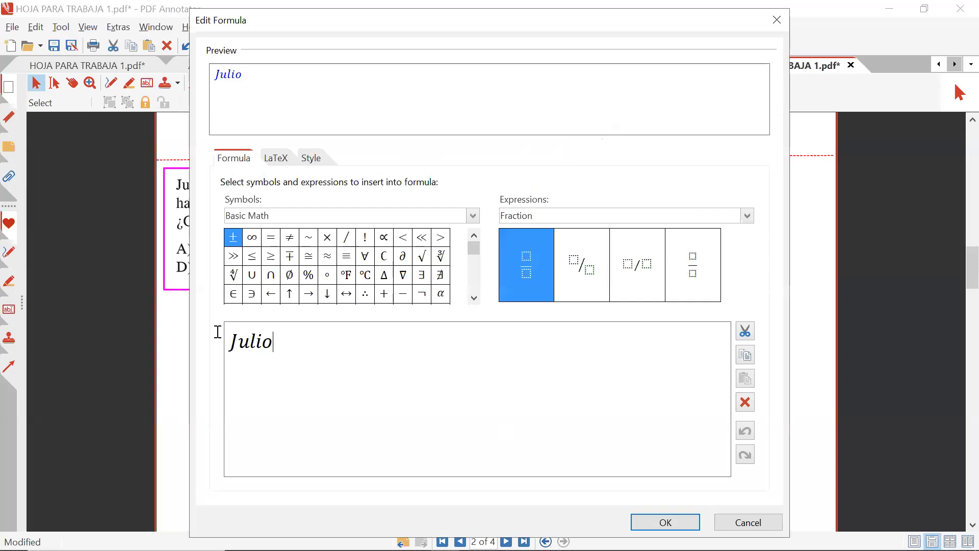
pyautogui.write('Ronald')
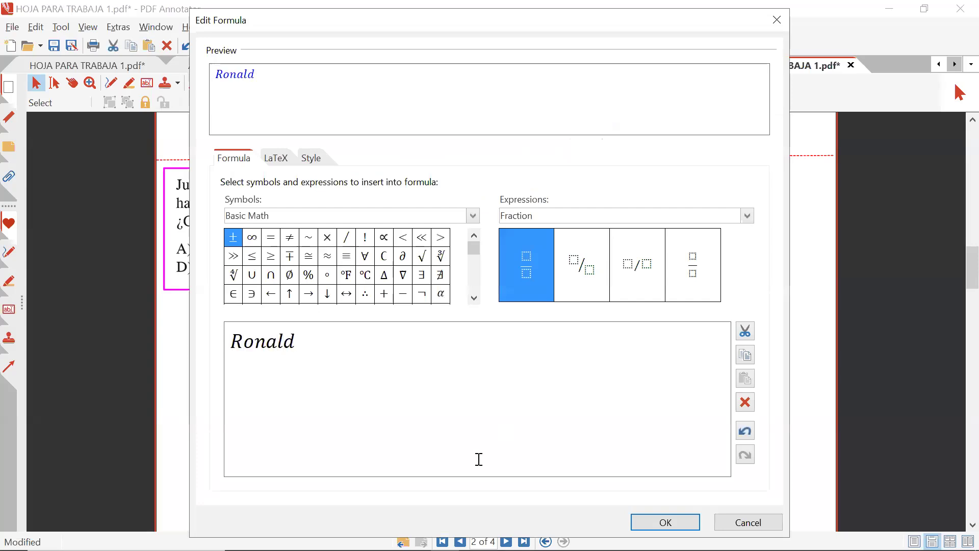
pyautogui.click(654, 522)
pyautogui.moveTo(505, 237); pyautogui.dragTo(507, 239)
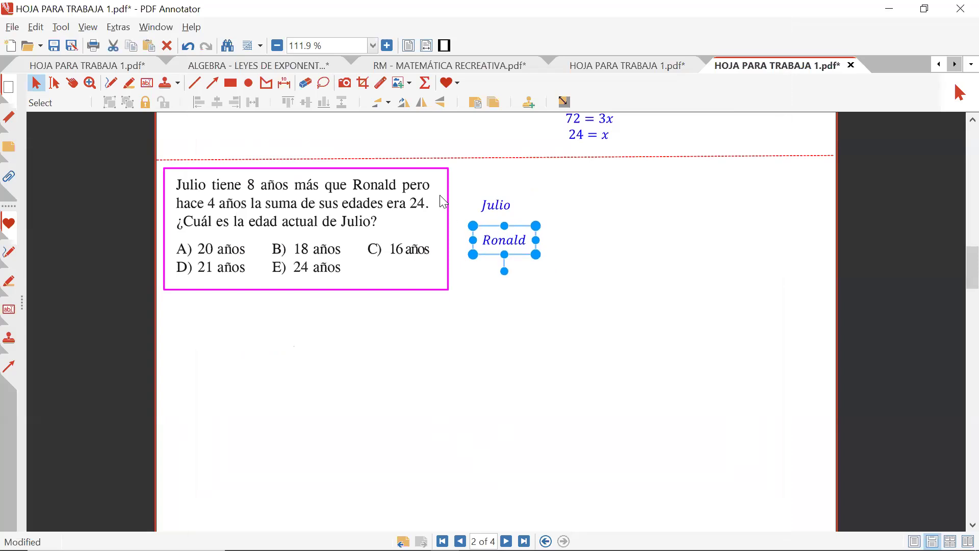